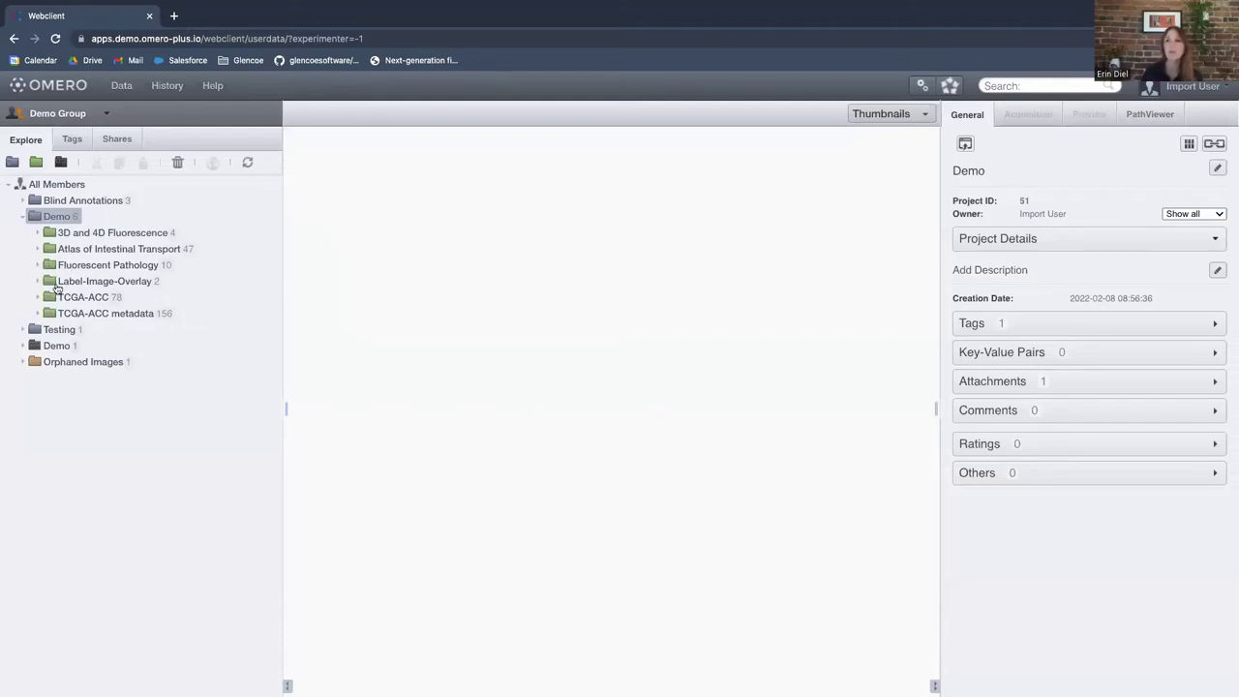
# Step: Open the TCGA-ACC dataset and select the TCGA-OR-A5J3 slide to show its details
pyautogui.click(66, 297)
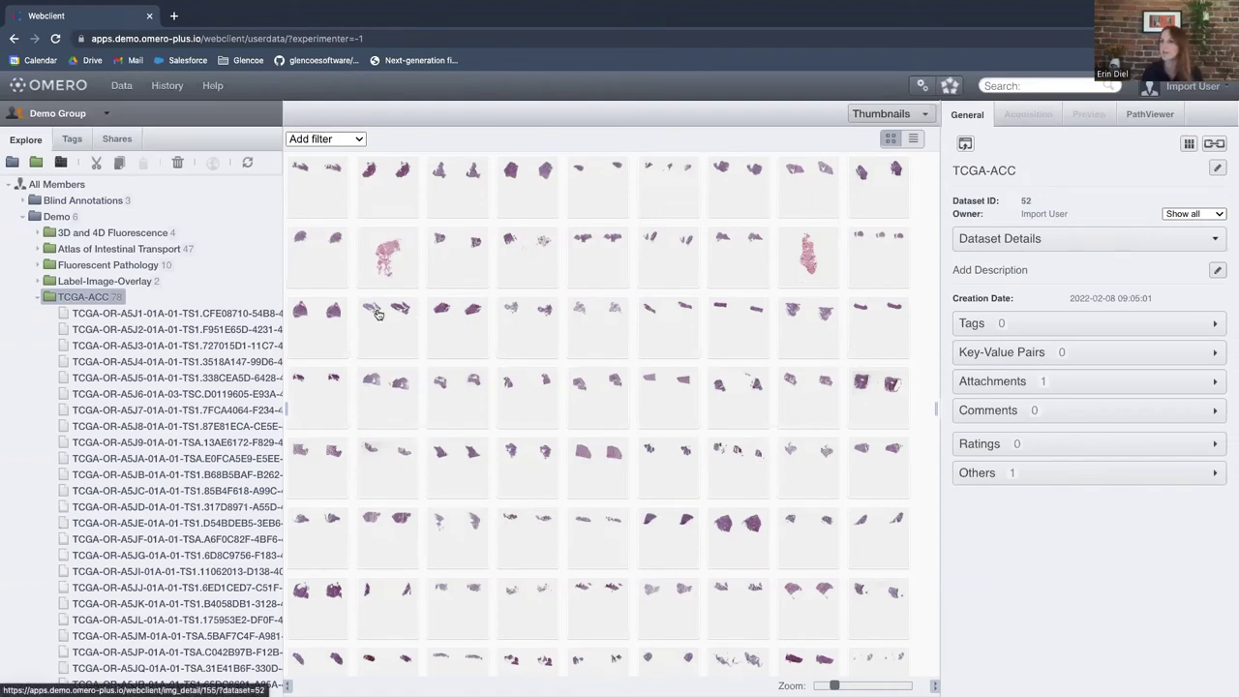
pyautogui.click(444, 206)
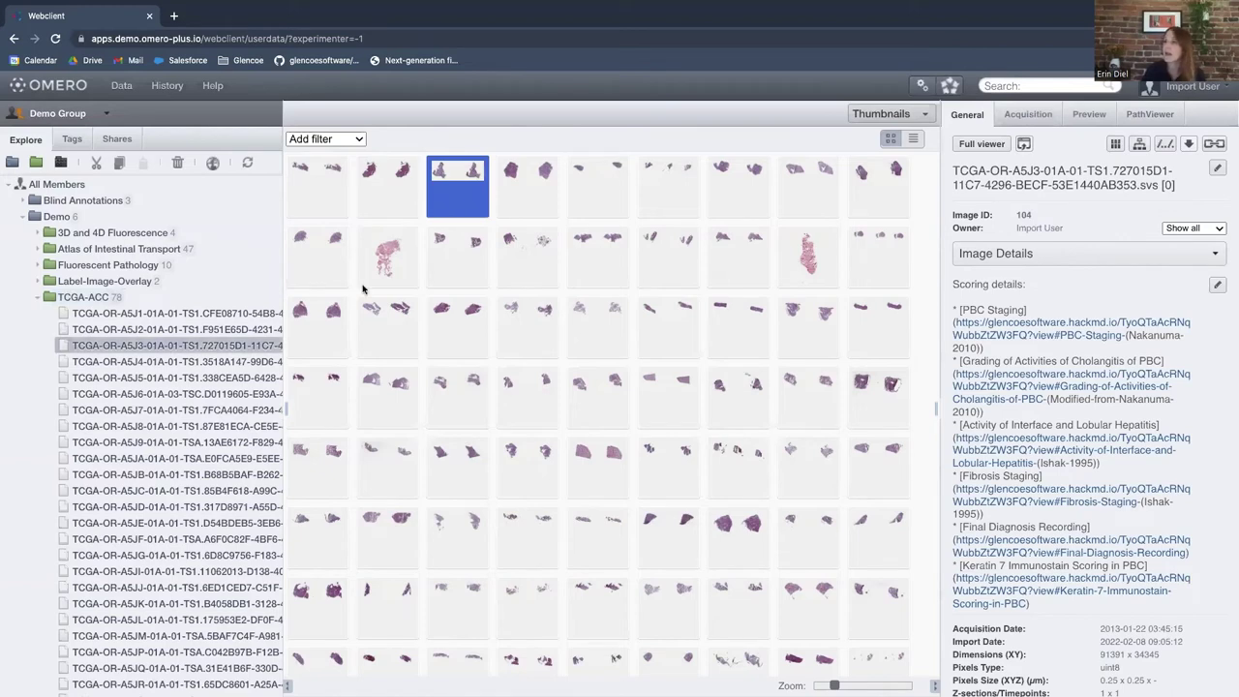
# Step: Inspect the TCGA-OR-A5JA slide's expanded Tags and Key-Value Pairs
pyautogui.click(330, 267)
pyautogui.scroll(-5, 1152, 467)
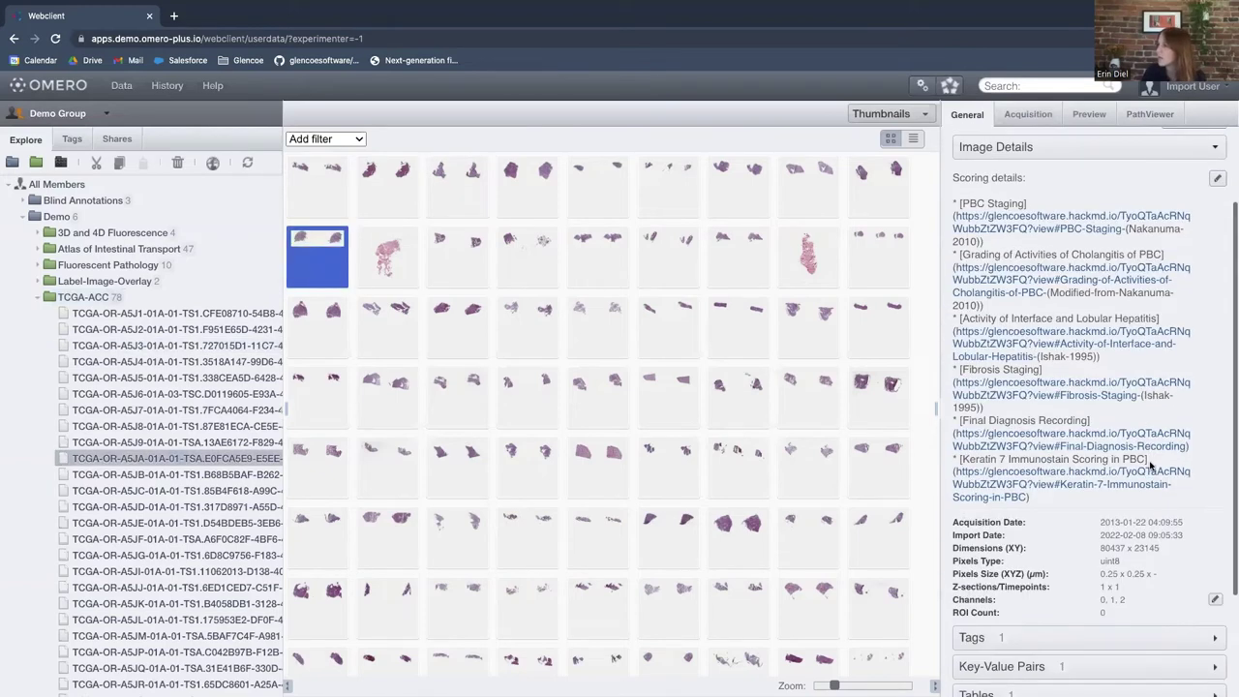
pyautogui.click(1110, 498)
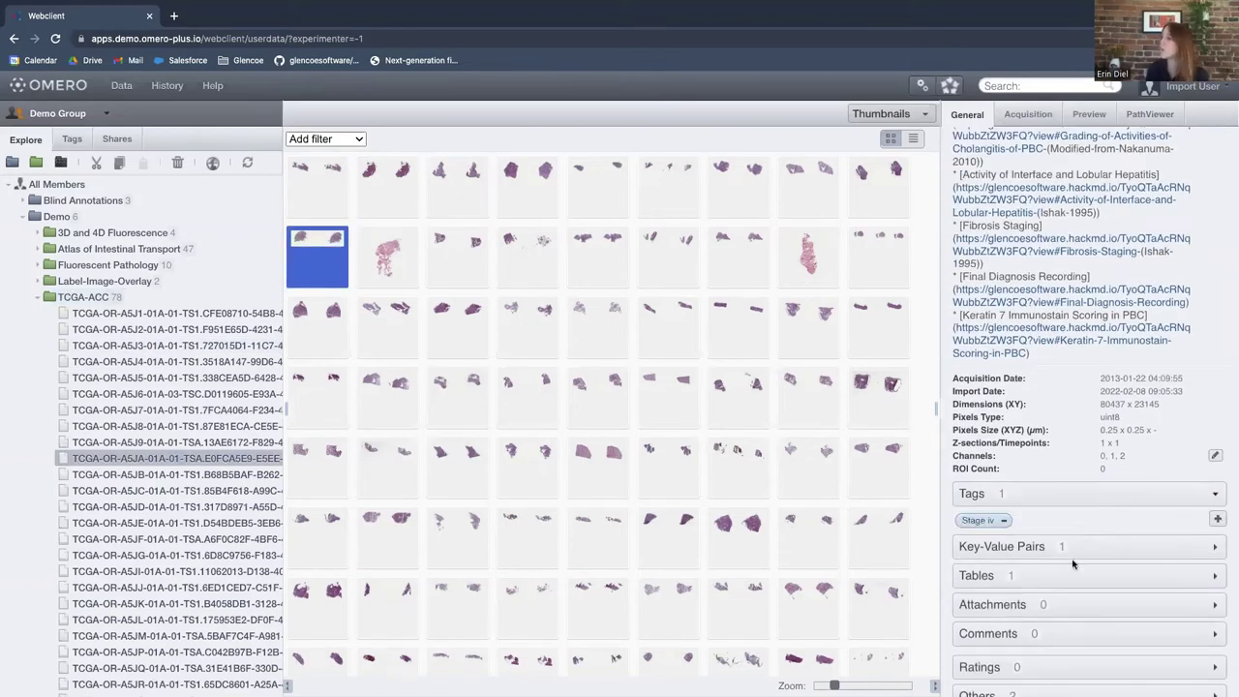
pyautogui.click(1075, 554)
pyautogui.scroll(-4, 1075, 554)
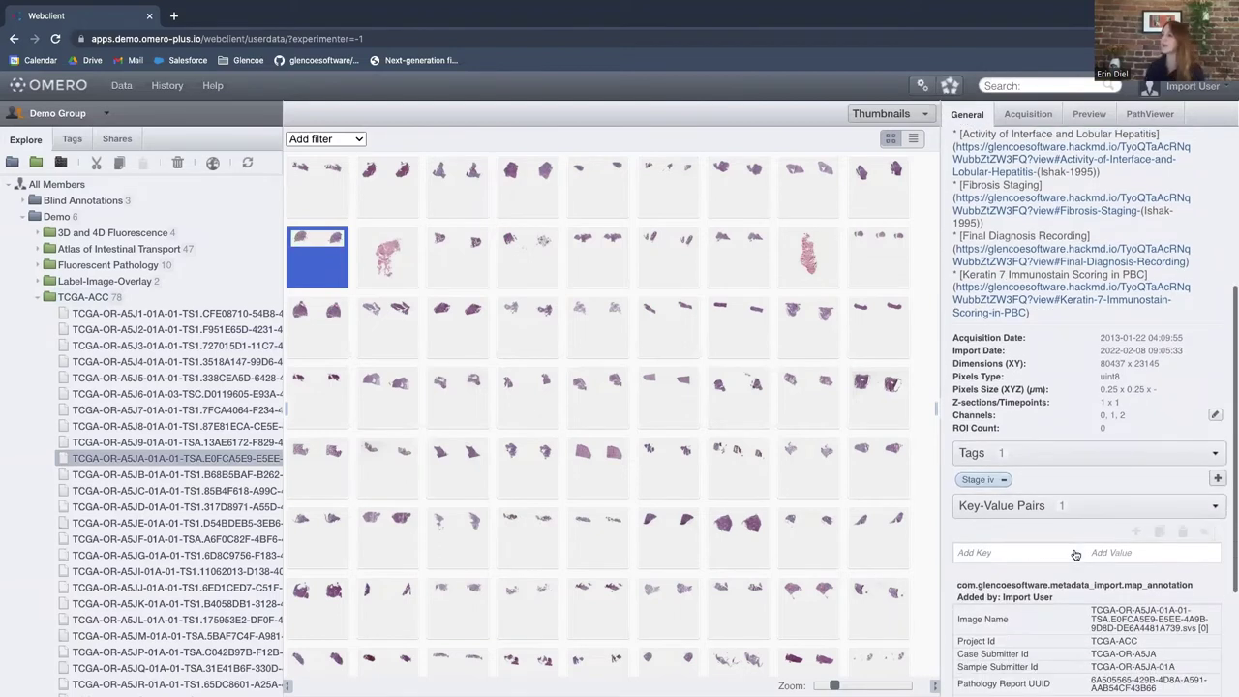
pyautogui.scroll(2, 1074, 554)
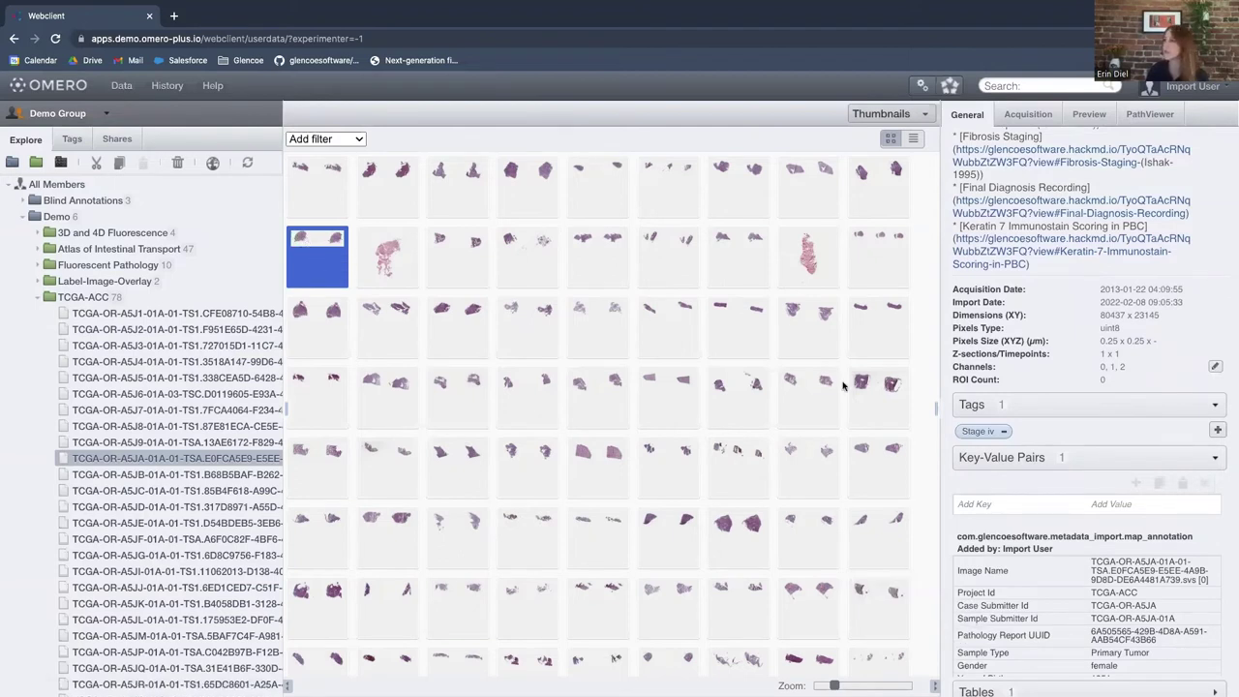
pyautogui.scroll(6, 1073, 346)
pyautogui.scroll(3, 1070, 308)
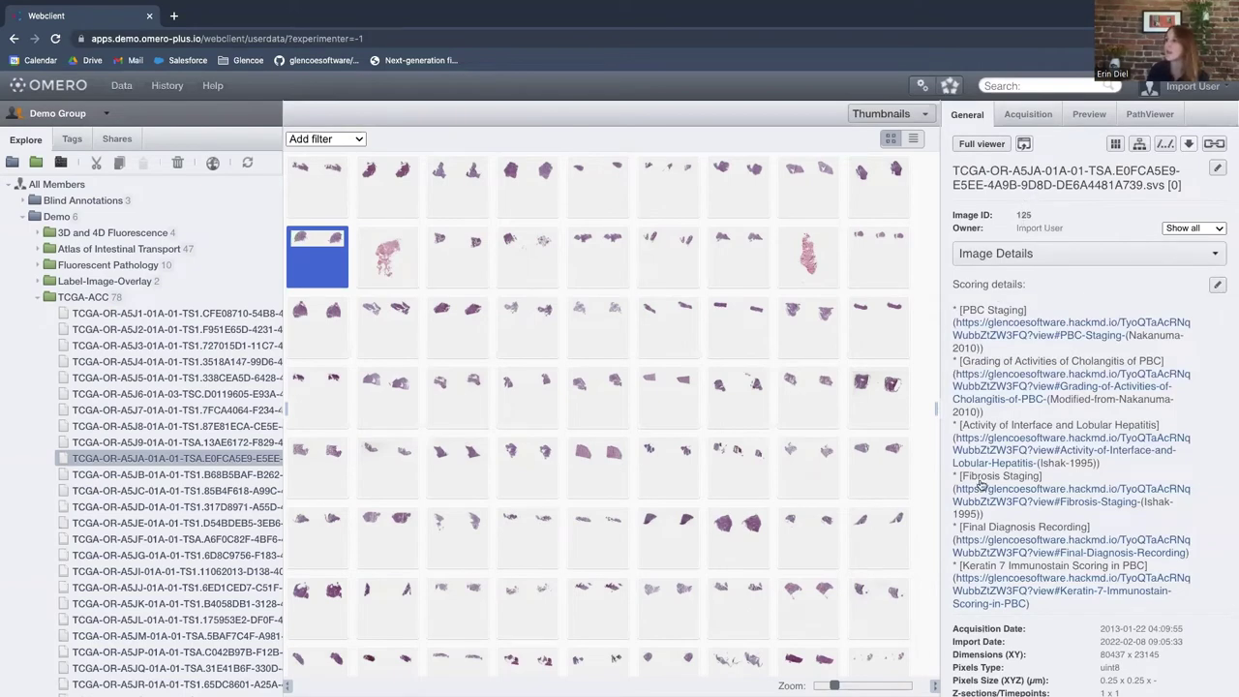
pyautogui.scroll(-5, 957, 468)
pyautogui.scroll(-4, 957, 468)
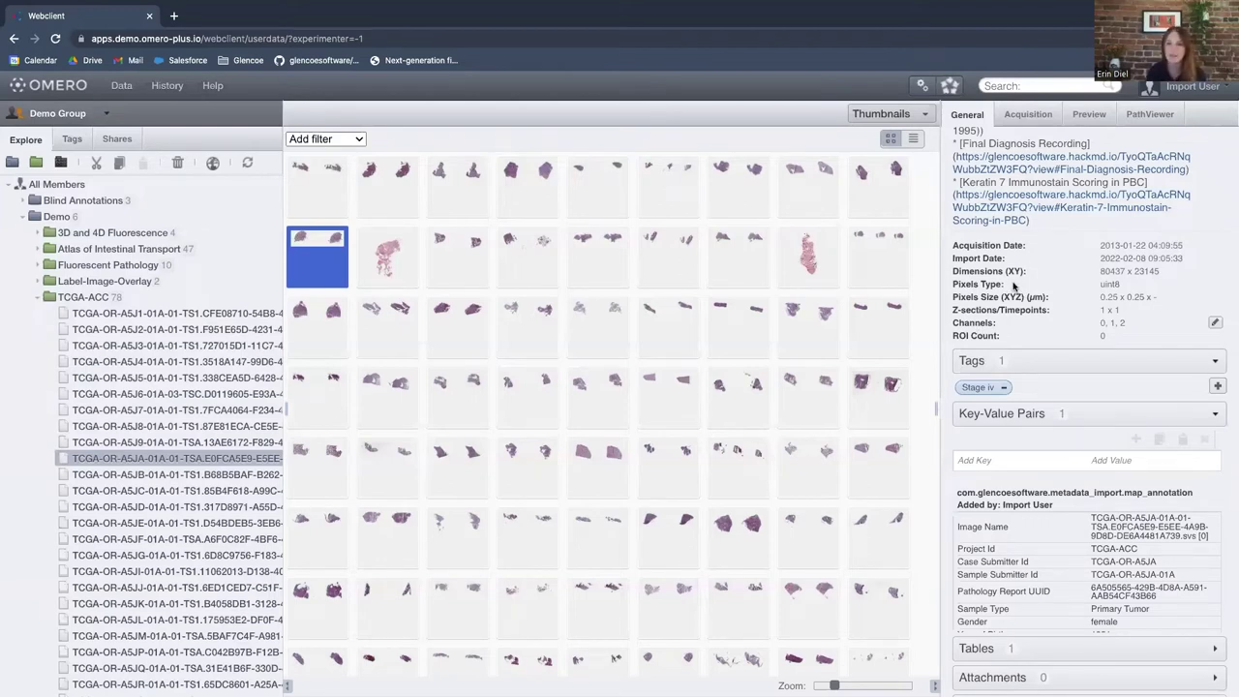
pyautogui.scroll(-1, 1013, 291)
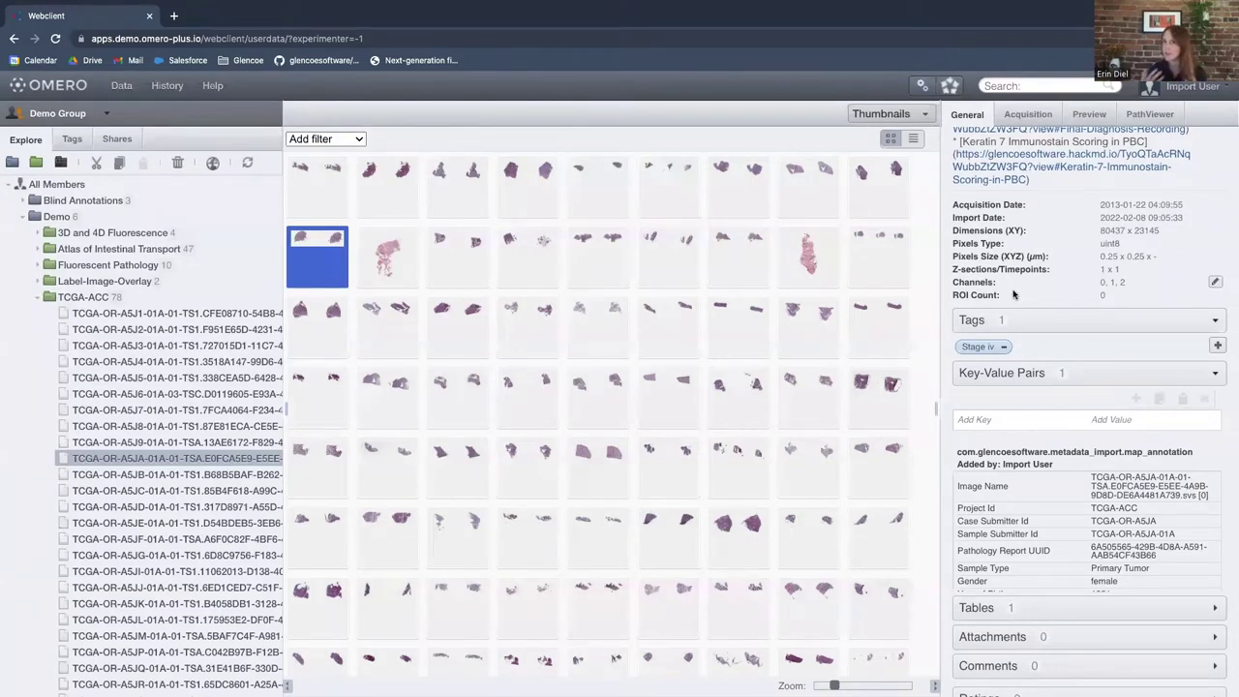
pyautogui.scroll(-2, 1086, 478)
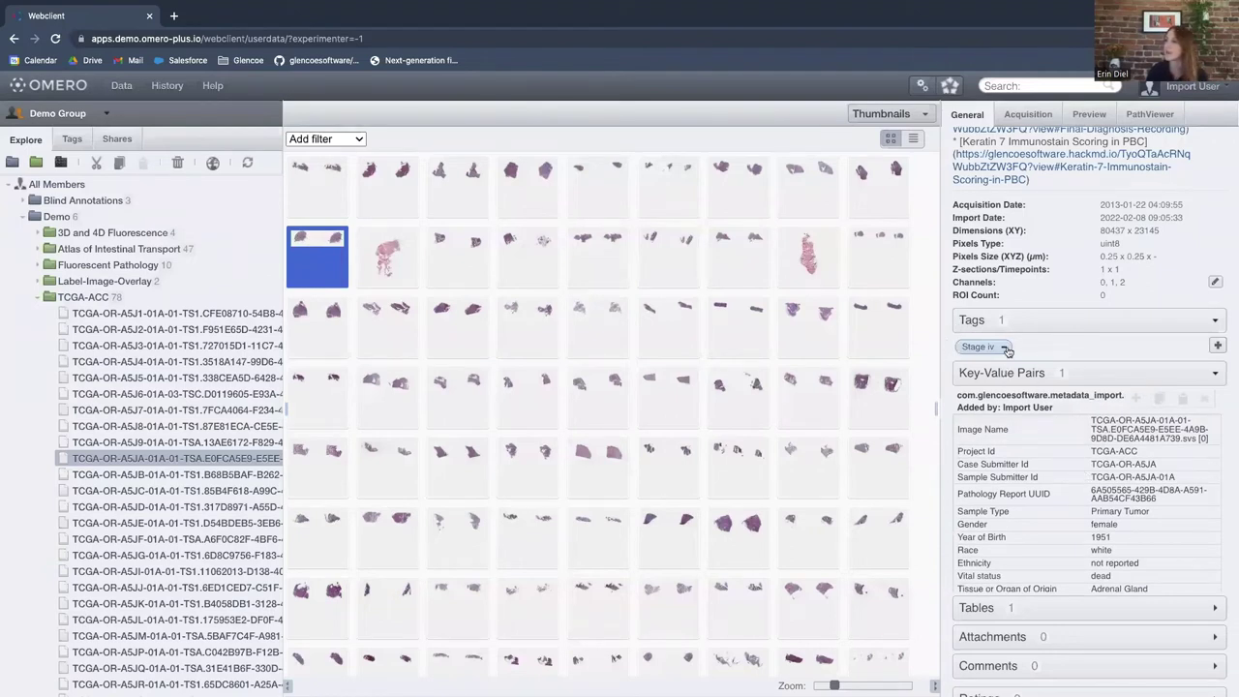
pyautogui.scroll(-2, 1013, 441)
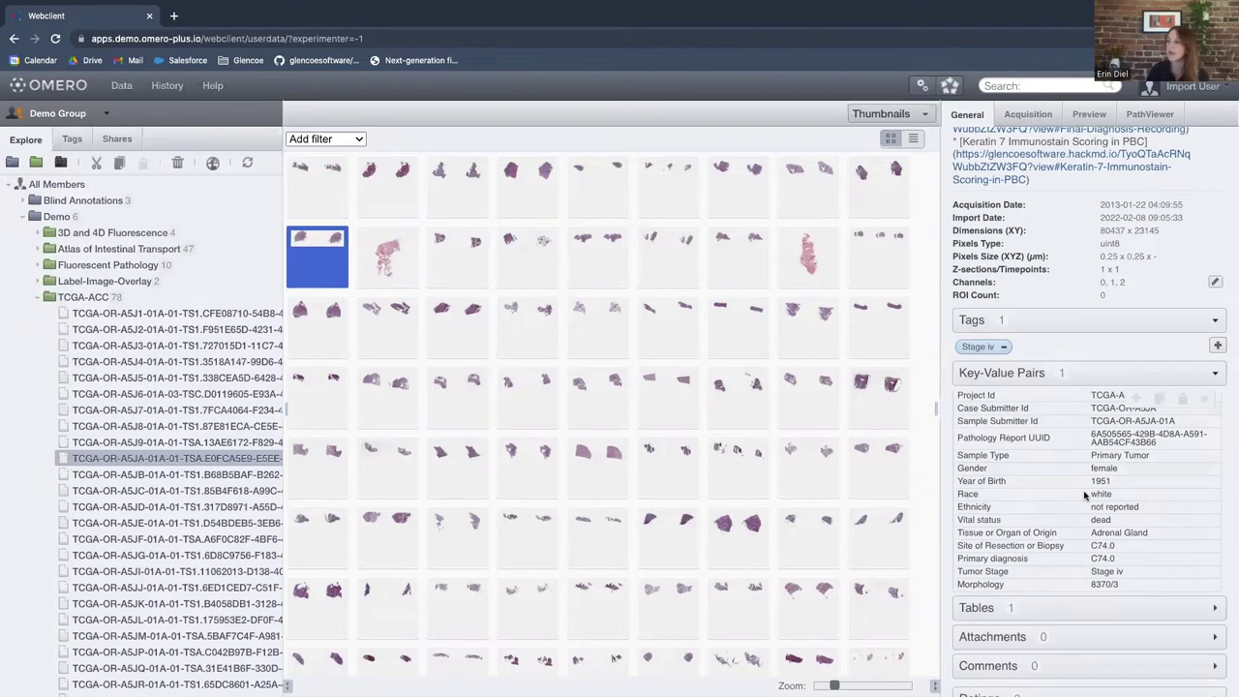
# Step: Collapse TCGA-ACC and open the Atlas of Intestinal Transport dataset
pyautogui.scroll(-2, 1091, 489)
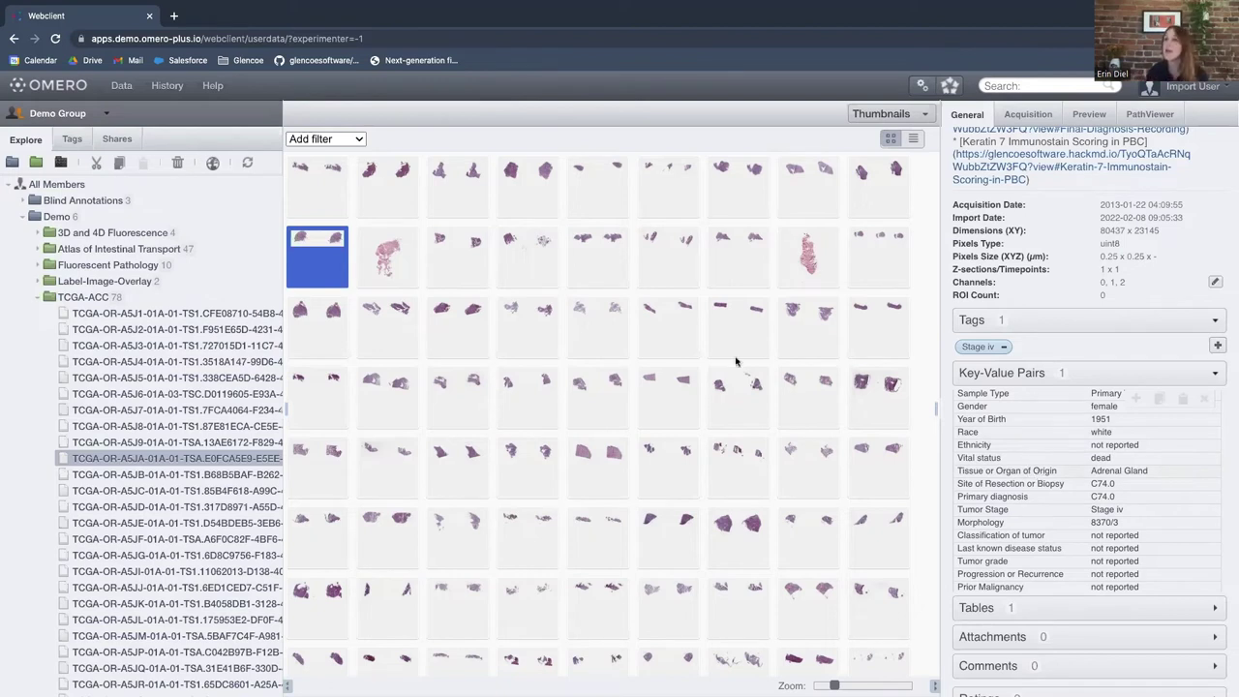
pyautogui.click(39, 299)
pyautogui.click(81, 253)
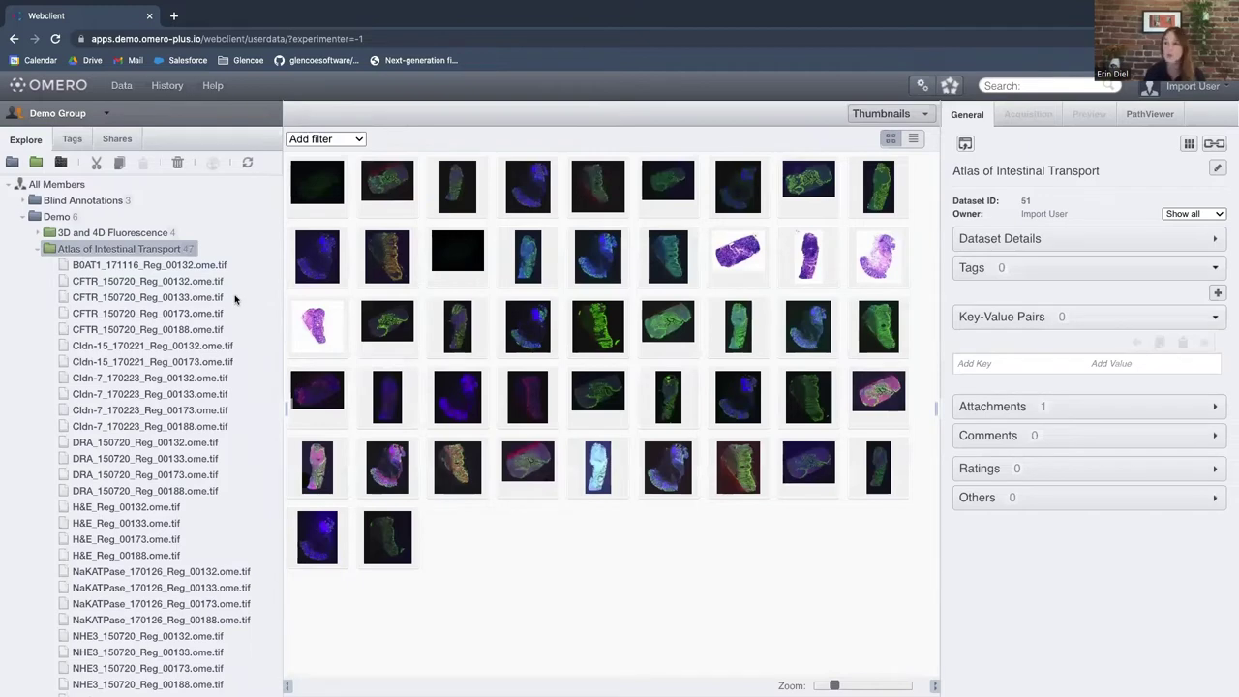
# Step: Select Cldn-7_170223_Reg_00173.ome.tif and review its tags and key-value metadata
pyautogui.click(327, 268)
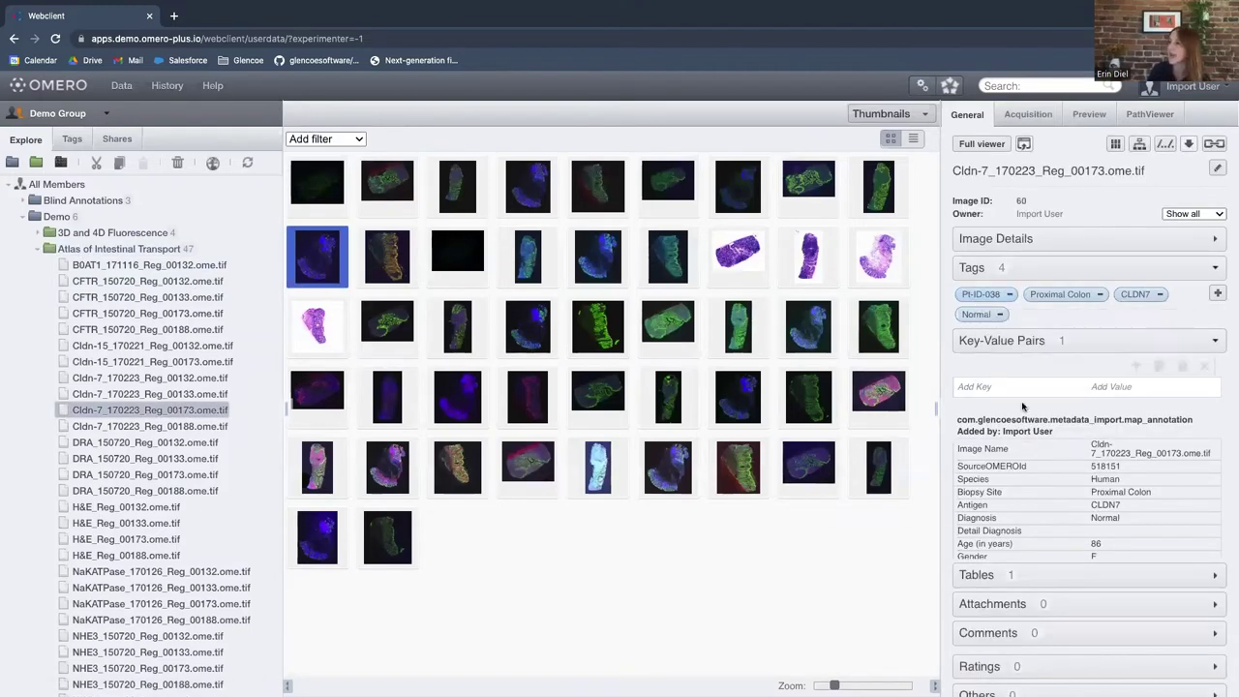
pyautogui.scroll(-5, 1022, 407)
pyautogui.scroll(-1, 1022, 407)
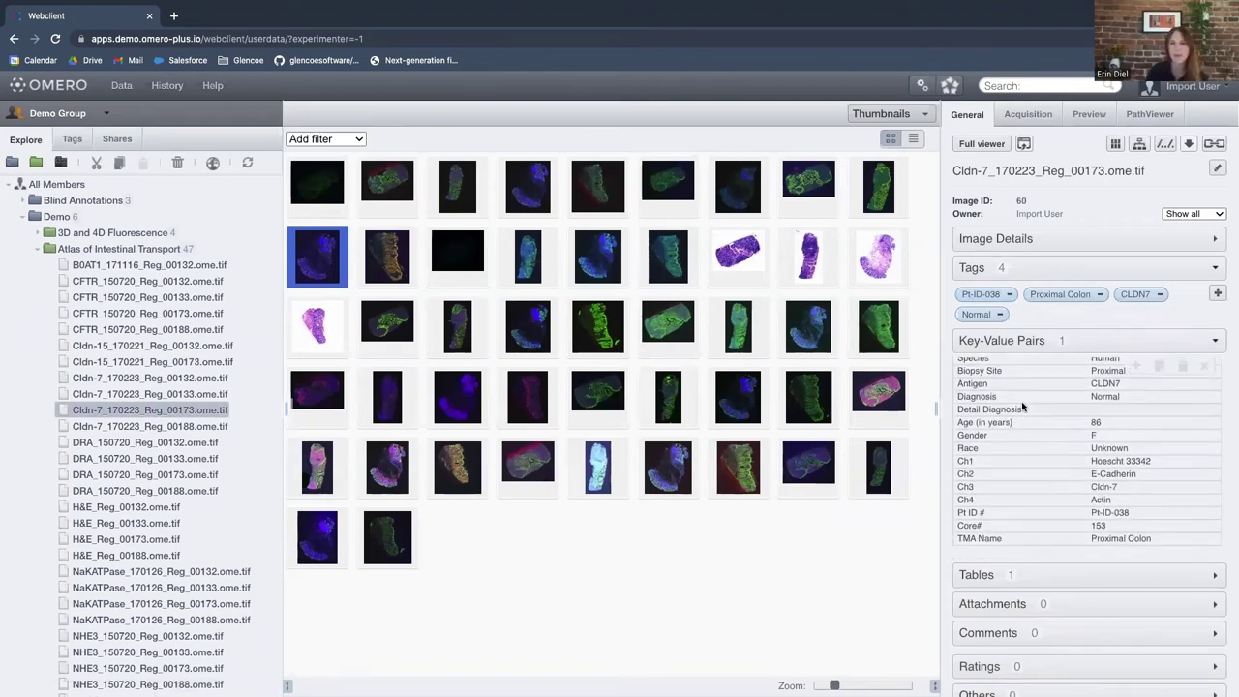
pyautogui.scroll(2, 1022, 407)
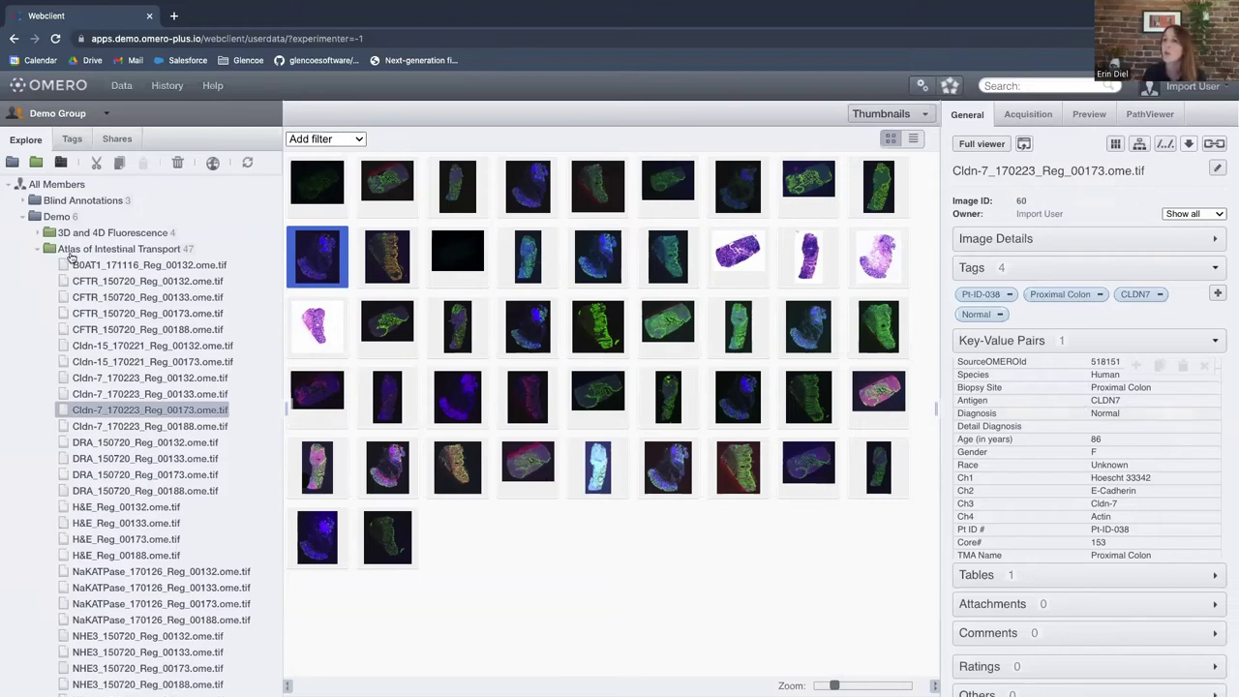
# Step: Return to TCGA-ACC and open the TCGA-OR-A5KX slide in PathViewer
pyautogui.click(39, 254)
pyautogui.click(77, 296)
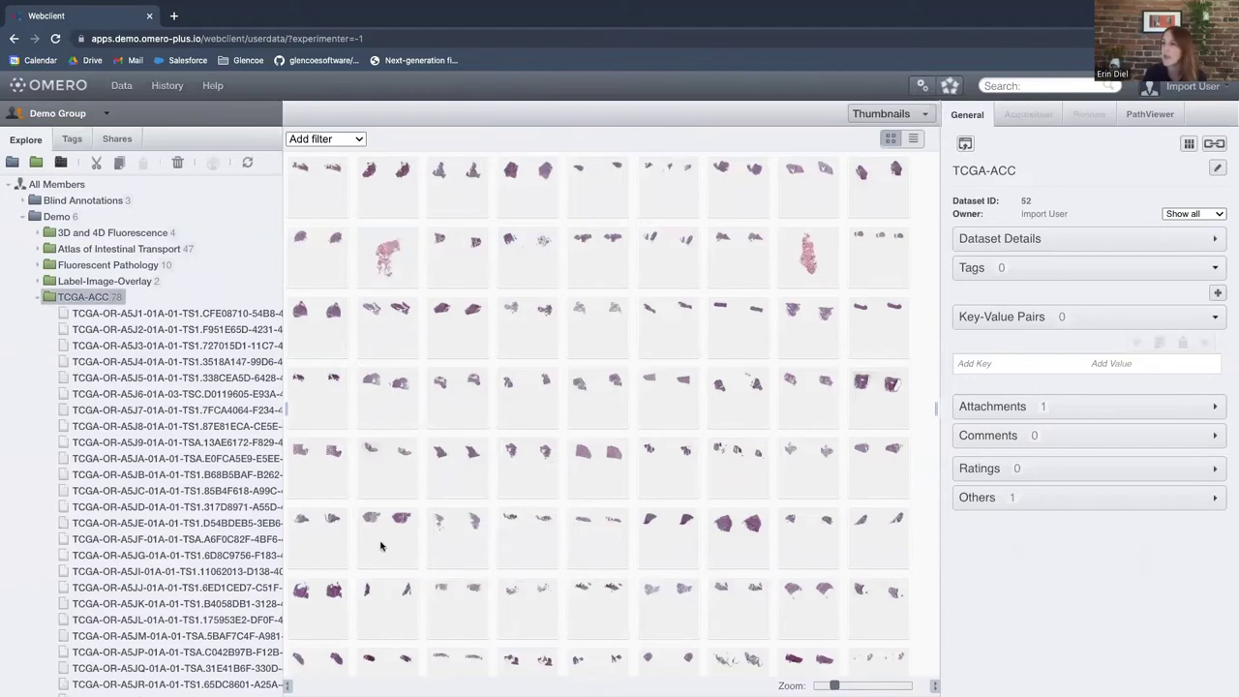
pyautogui.doubleClick(382, 544)
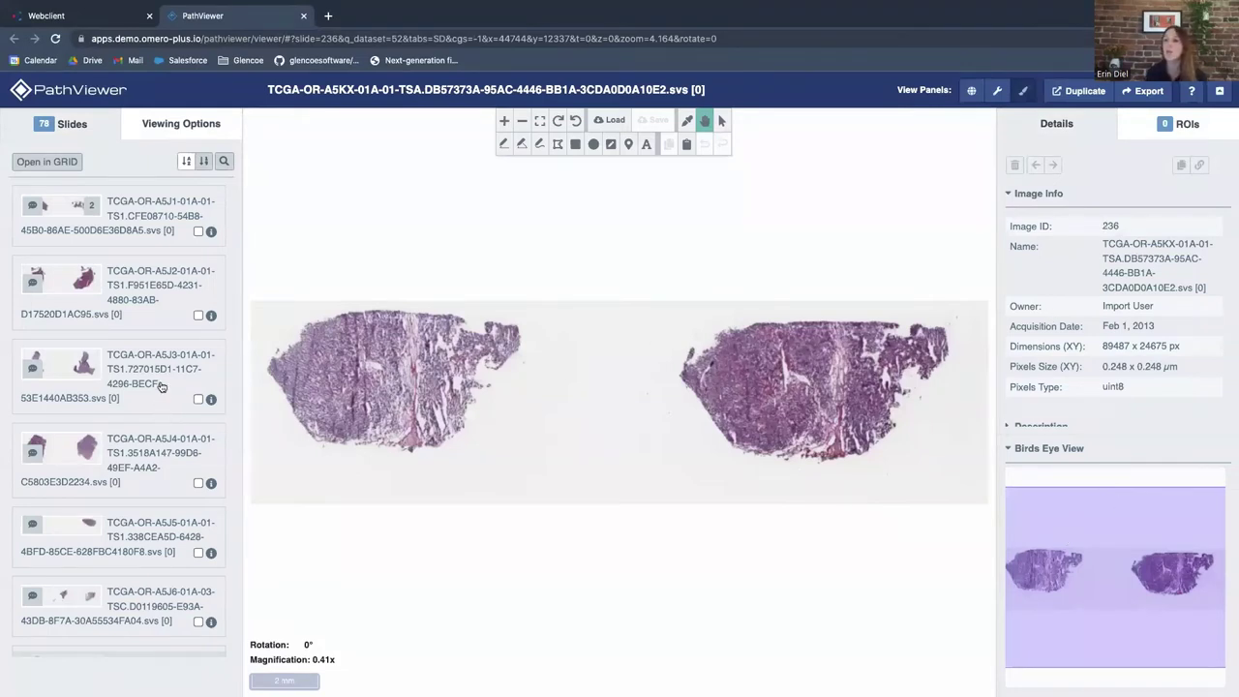
pyautogui.scroll(-1, 162, 388)
pyautogui.scroll(-5, 161, 387)
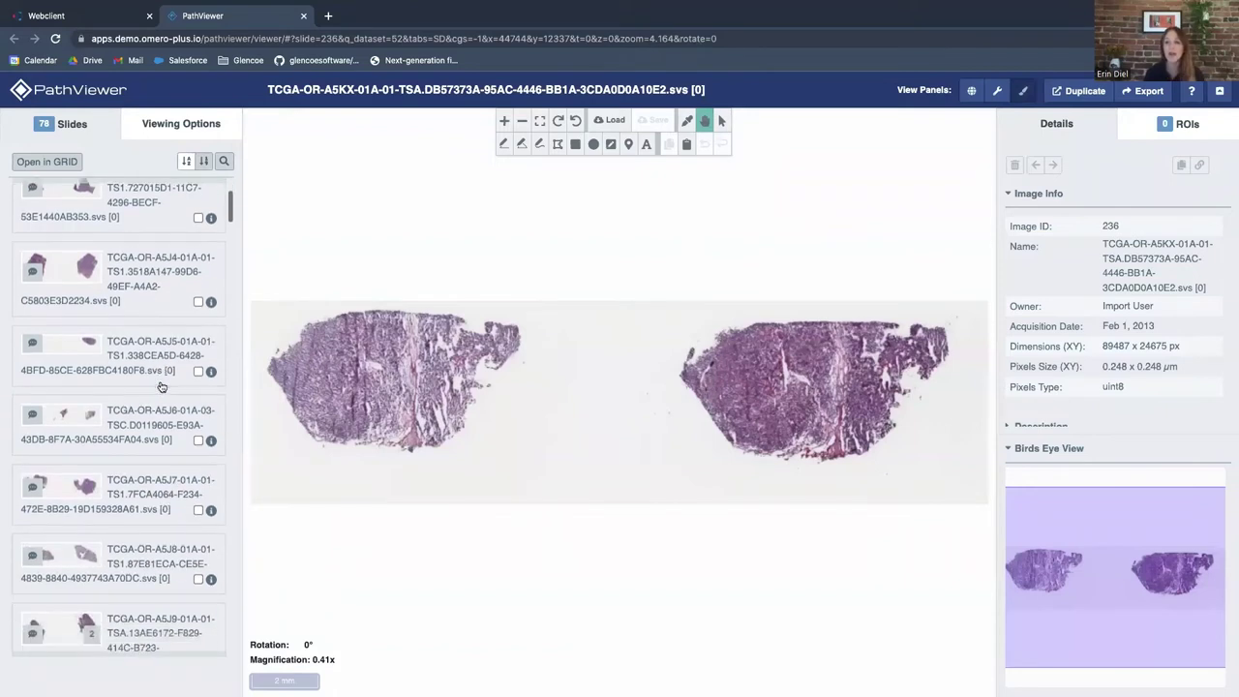
pyautogui.scroll(-5, 161, 386)
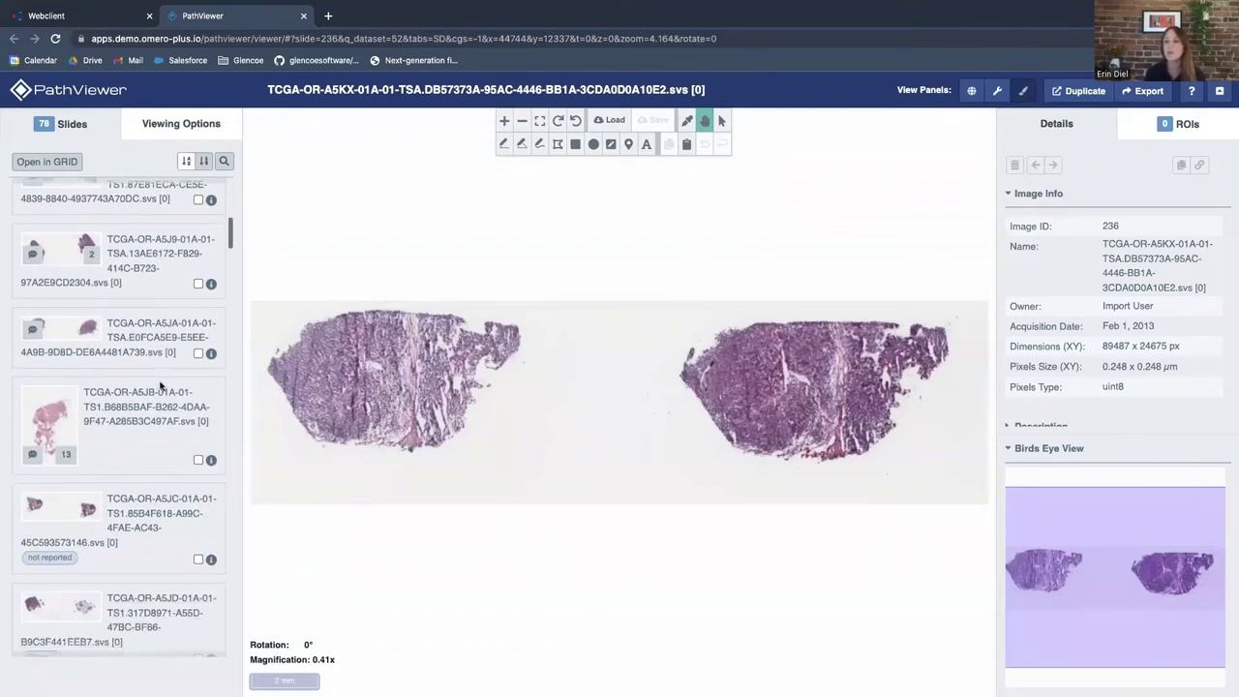
pyautogui.scroll(-3, 162, 387)
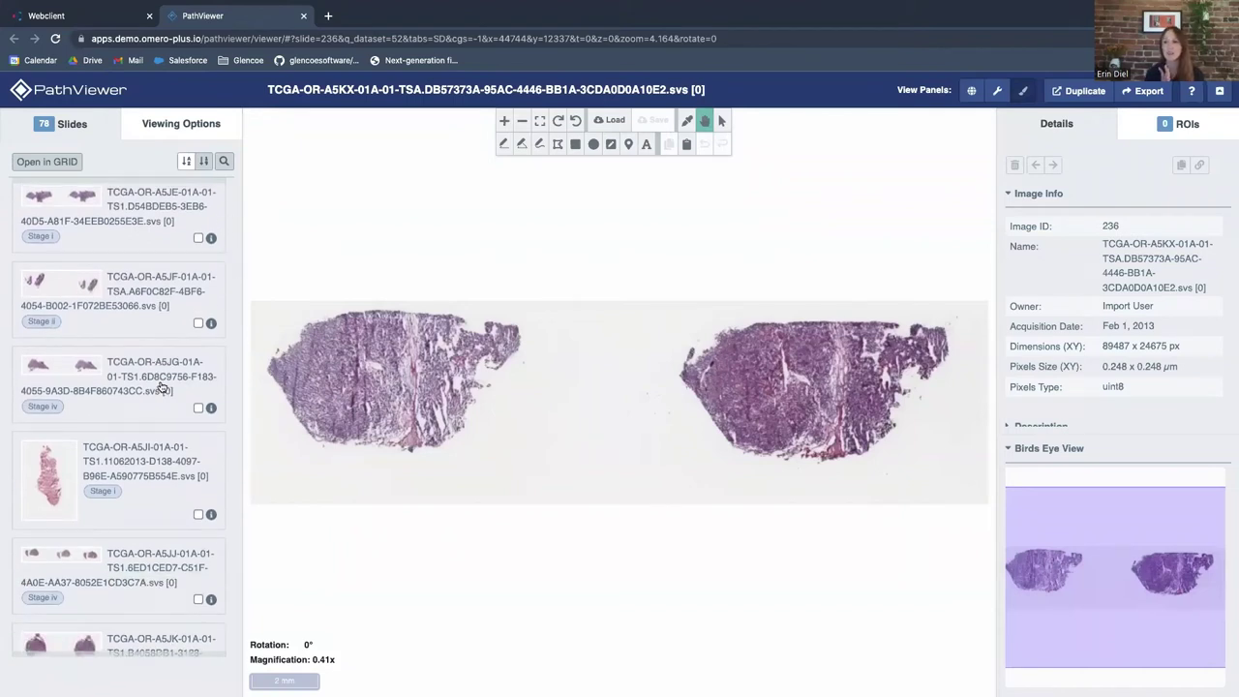
pyautogui.scroll(-1, 162, 386)
pyautogui.scroll(-1, 161, 386)
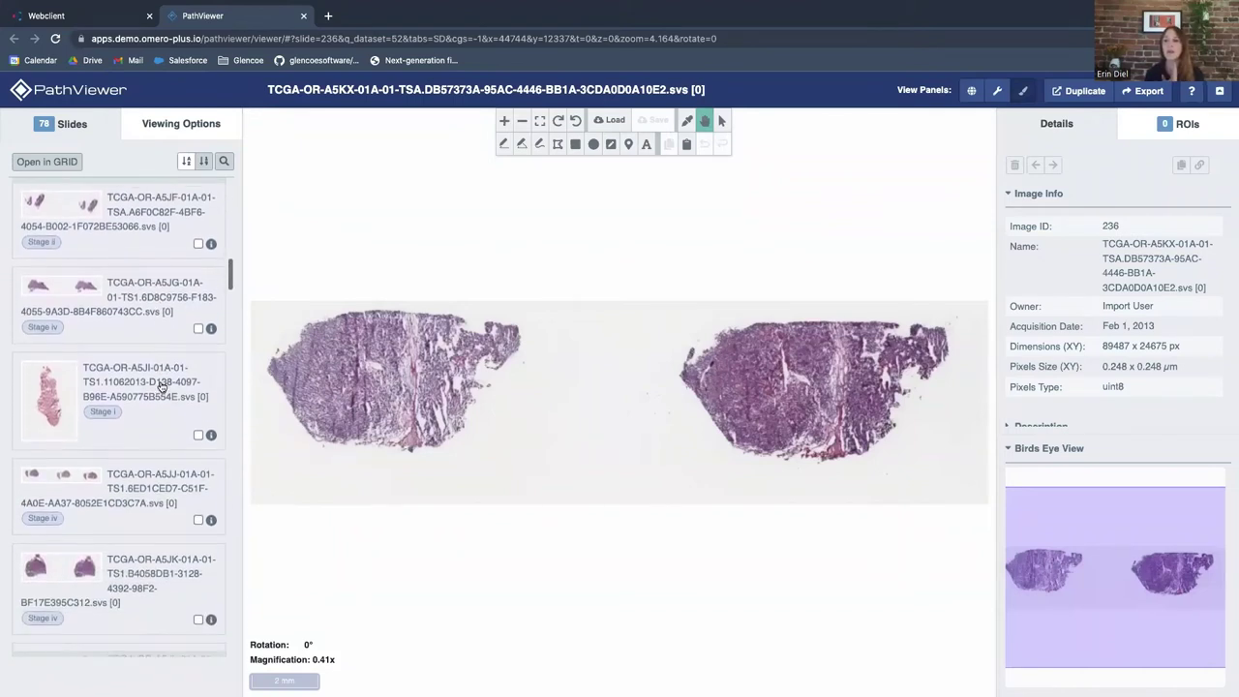
pyautogui.scroll(1, 162, 386)
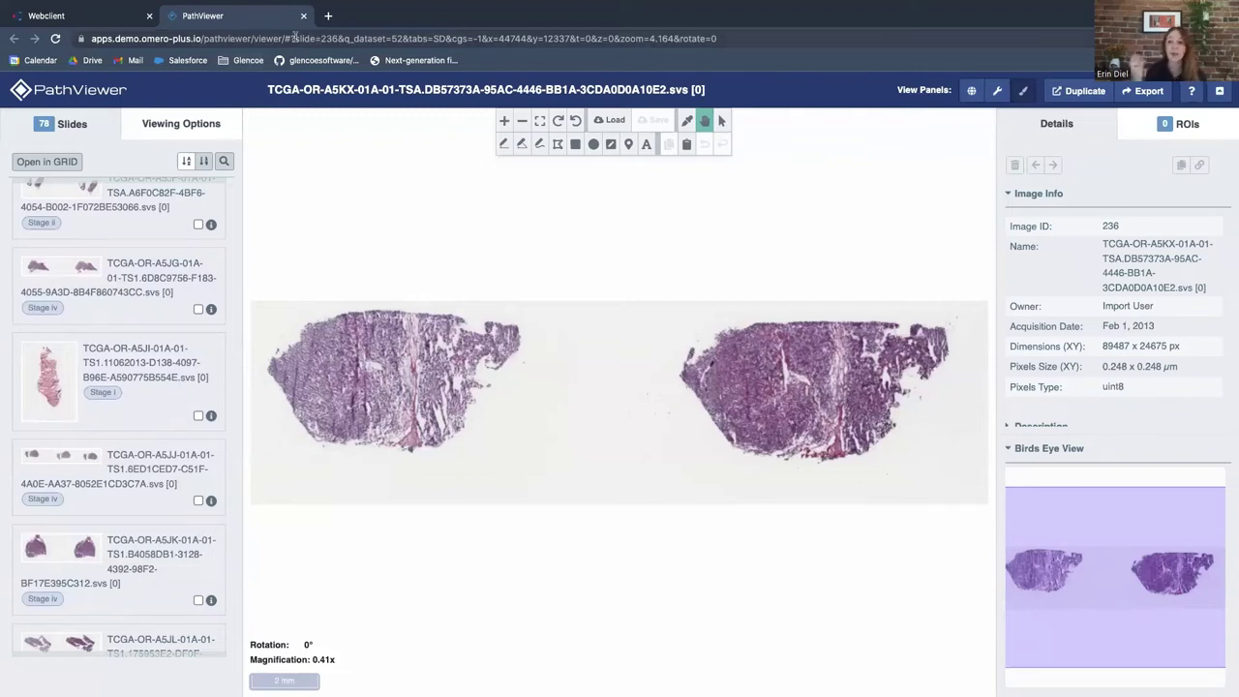
pyautogui.moveTo(407, 3)
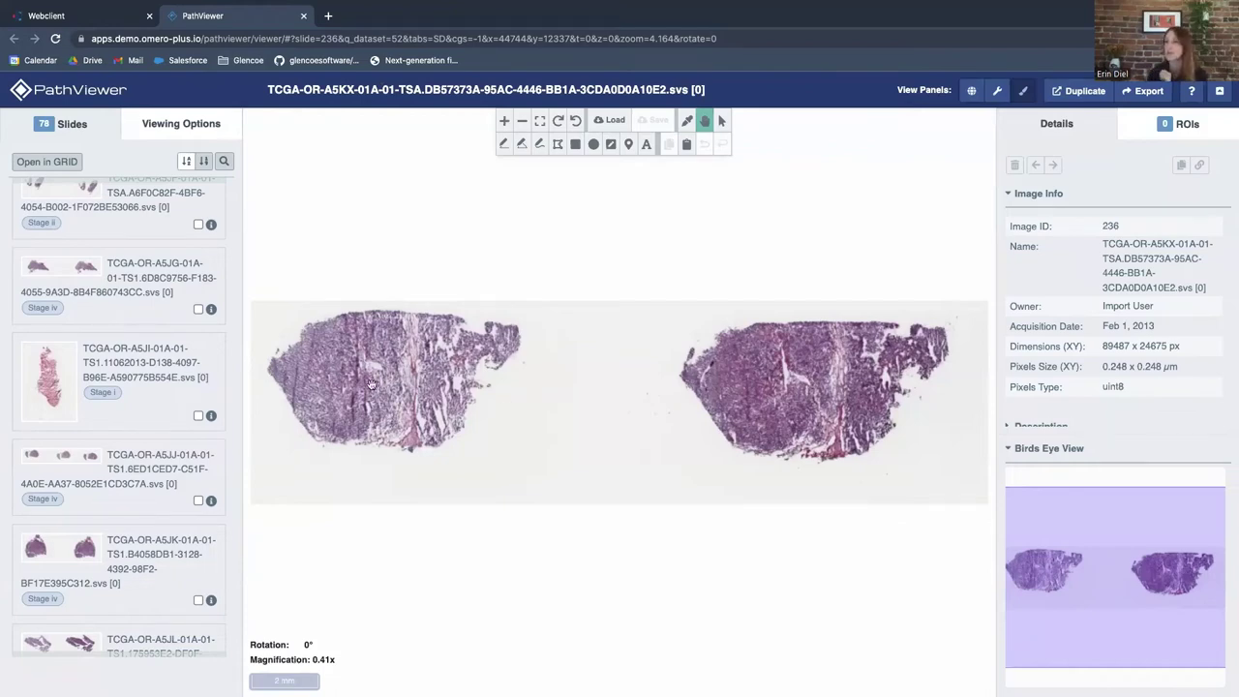
# Step: Scroll the Slides list, then zoom out on the slide from 15.0x to 6.38x
pyautogui.scroll(5, 371, 385)
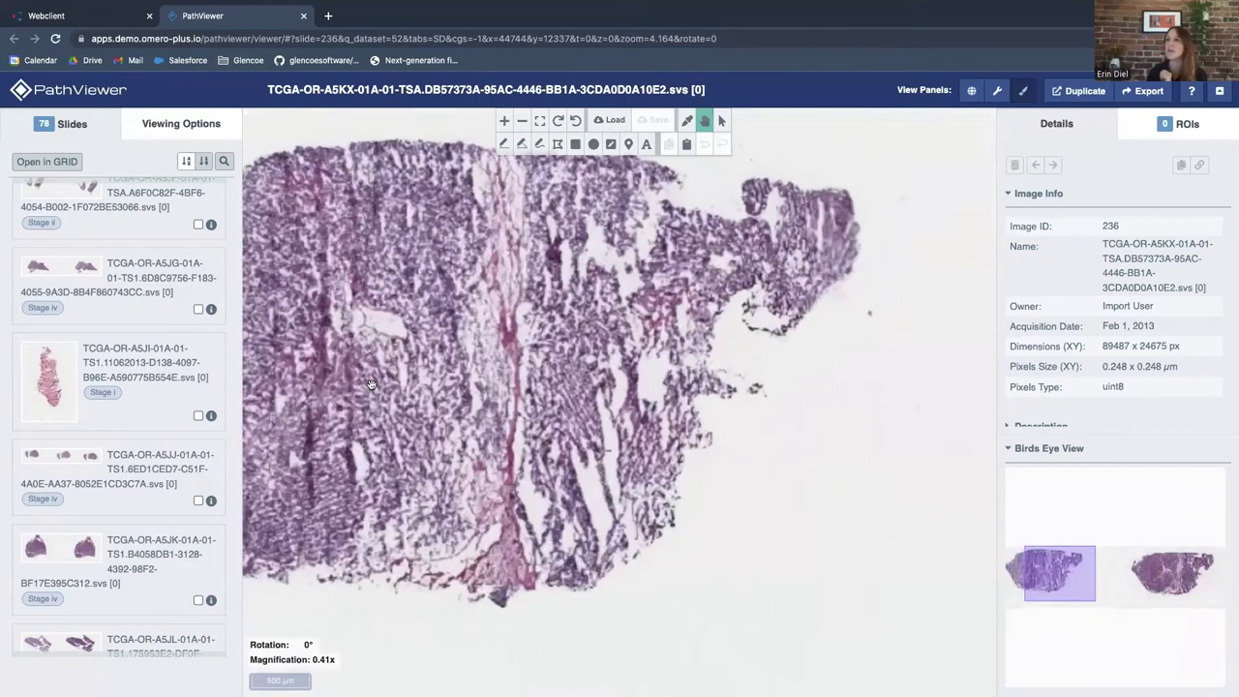
pyautogui.scroll(5, 371, 385)
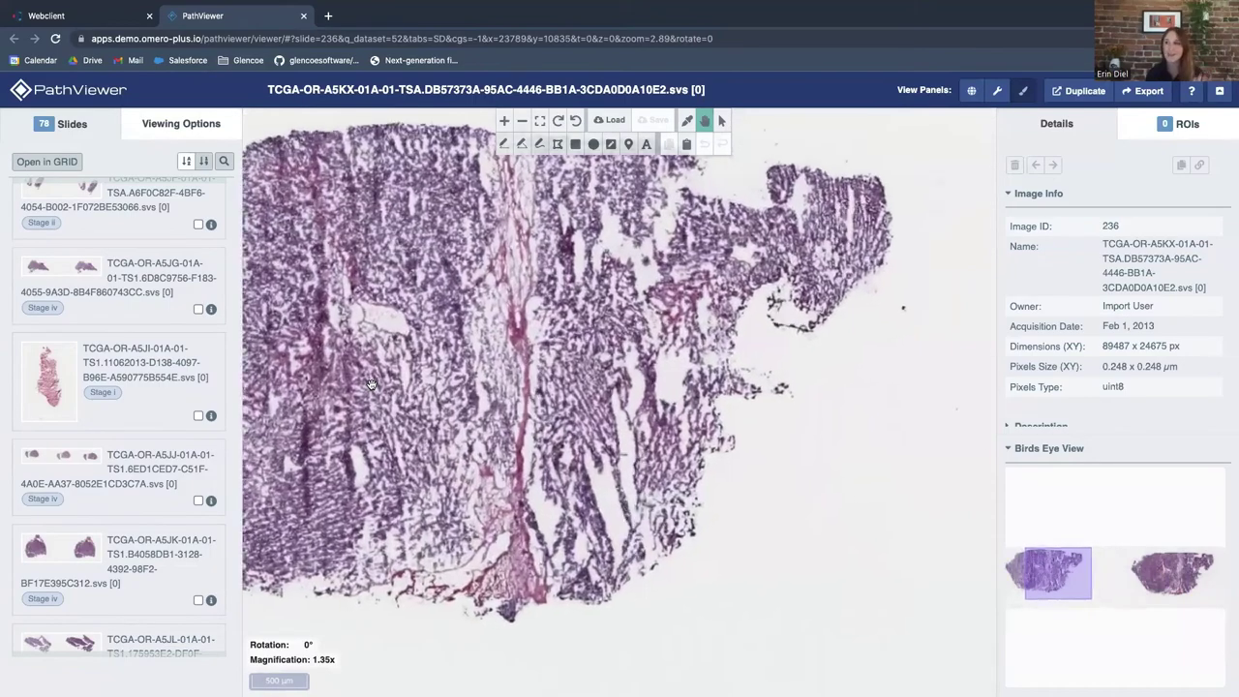
pyautogui.scroll(5, 371, 386)
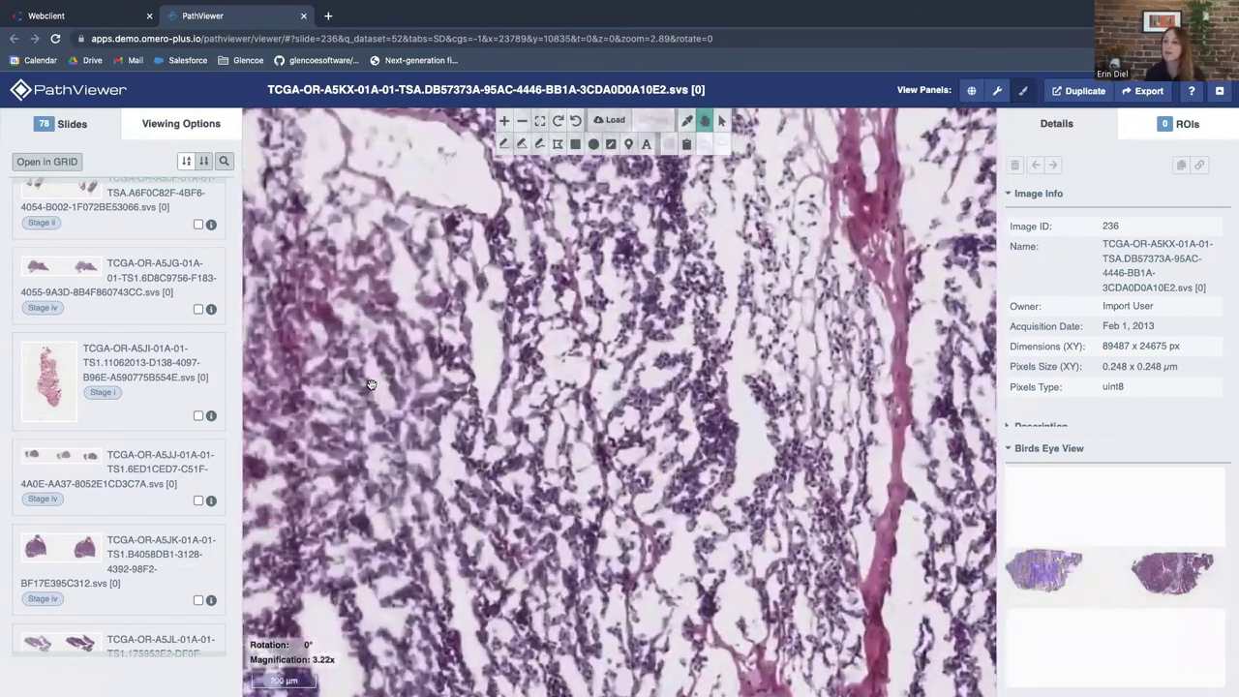
pyautogui.scroll(5, 508, 387)
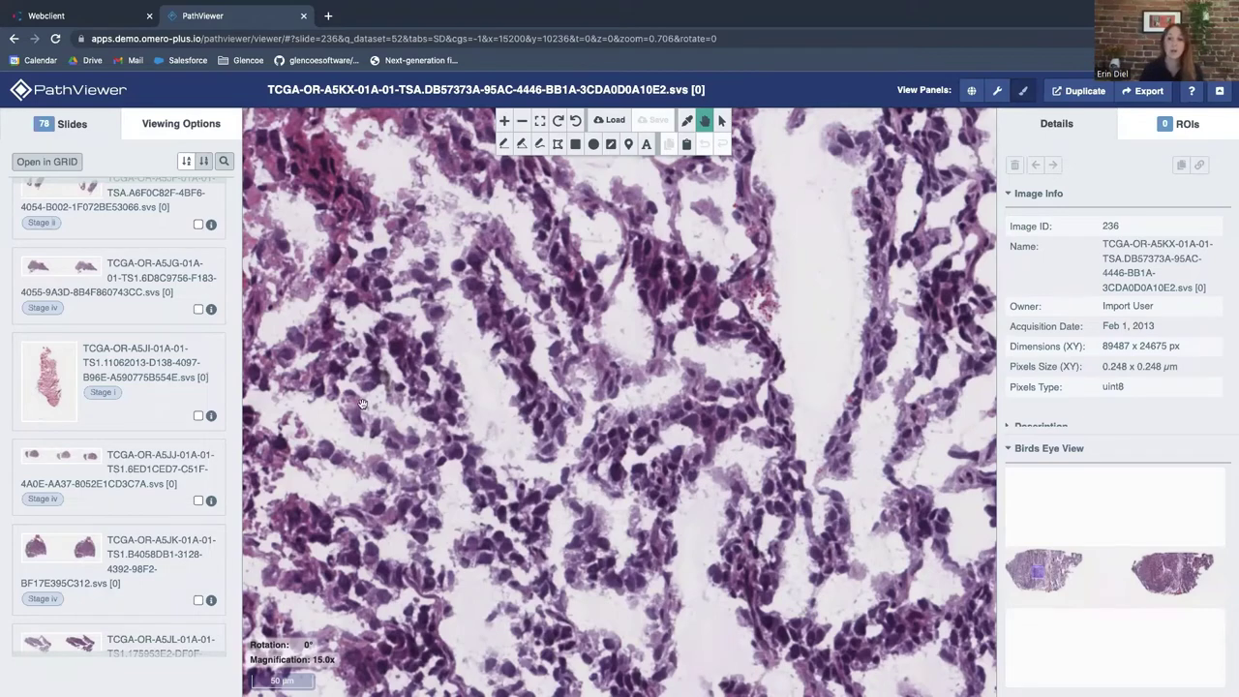
pyautogui.scroll(3, 153, 322)
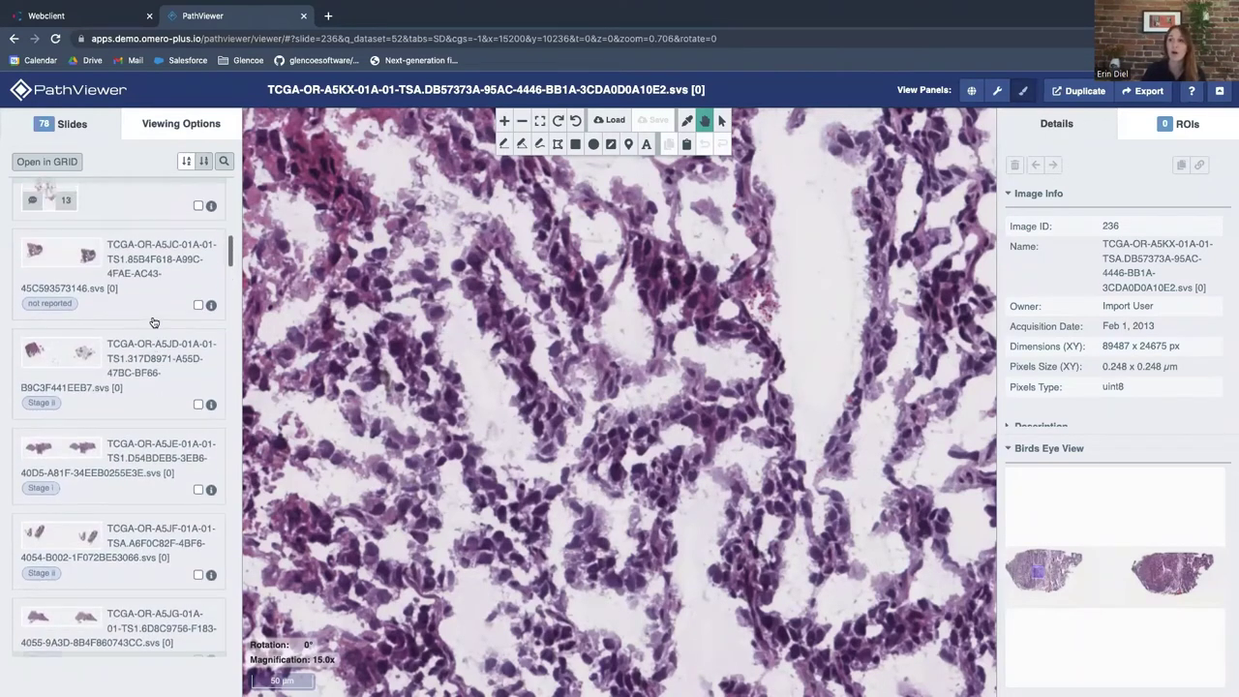
pyautogui.scroll(-1, 153, 322)
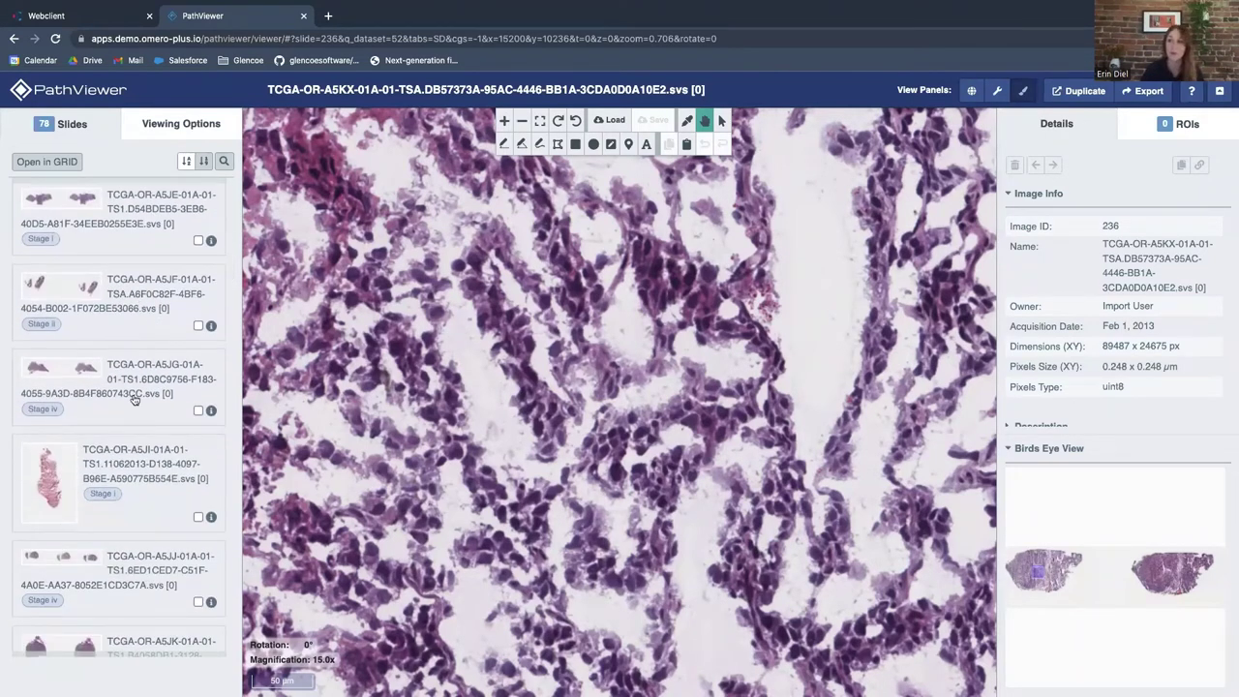
pyautogui.scroll(-4, 132, 549)
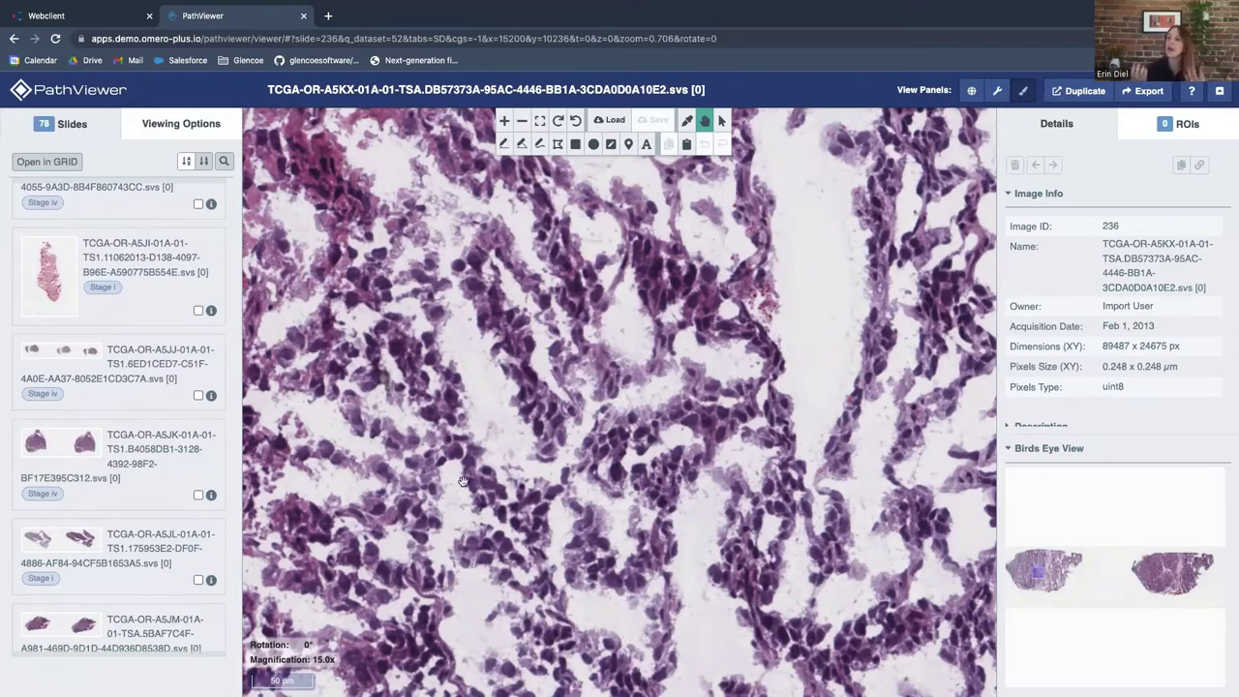
pyautogui.scroll(-2, 463, 481)
pyautogui.scroll(-2, 462, 481)
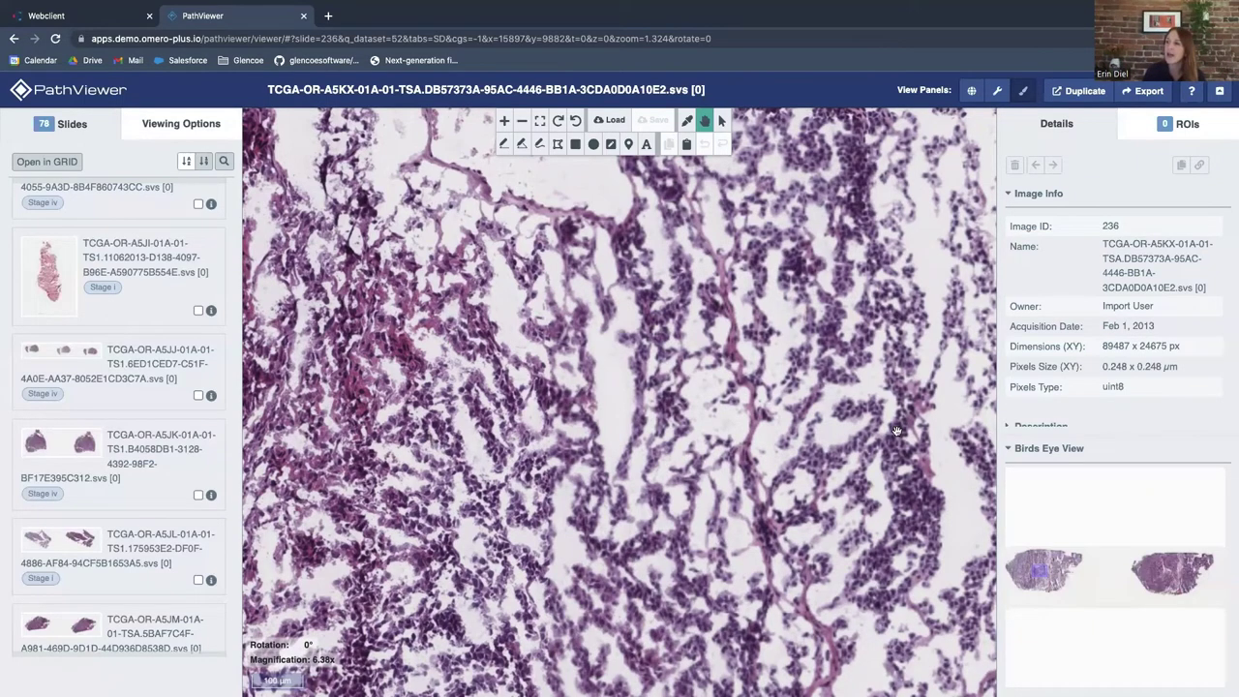
# Step: Zoom out and back in on the slide, then pan to tissue further right
pyautogui.scroll(-7, 897, 430)
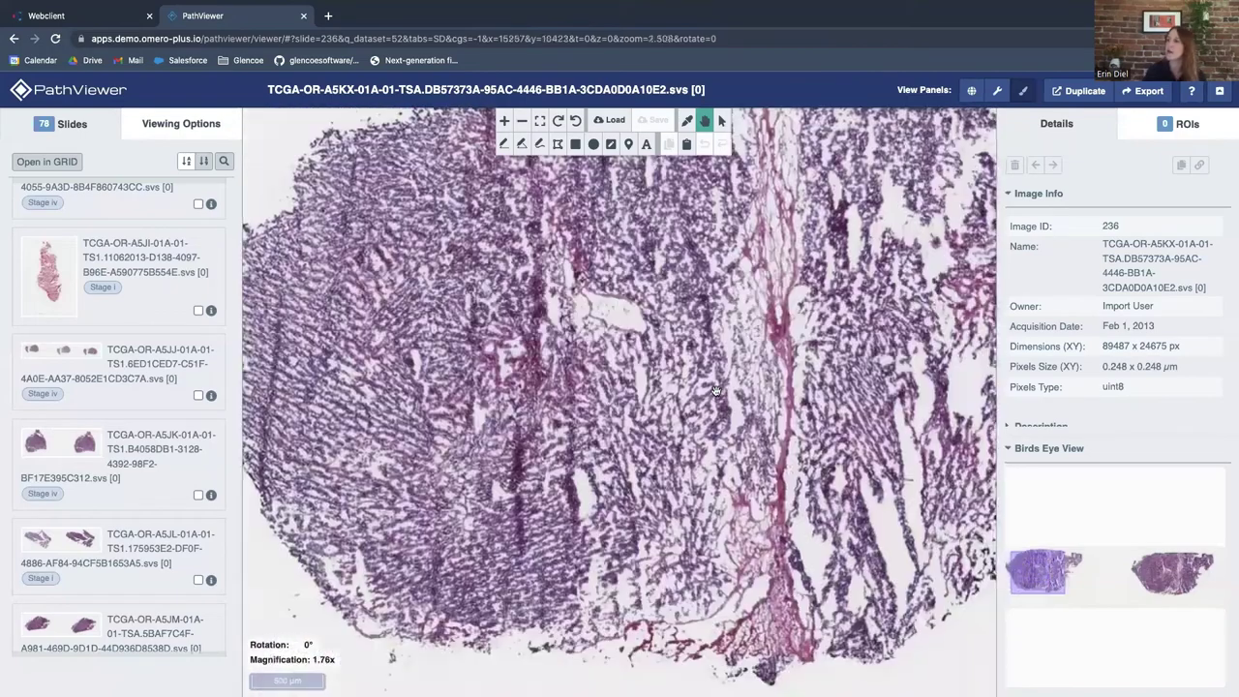
pyautogui.scroll(-5, 715, 390)
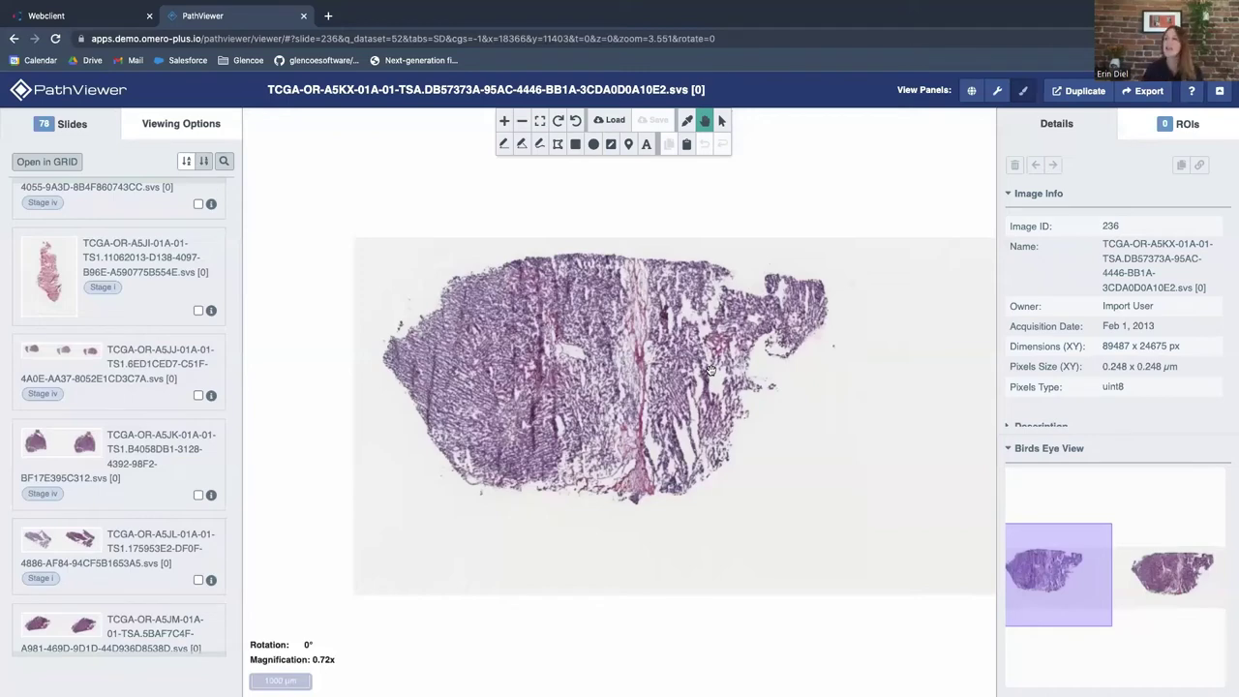
pyautogui.scroll(3, 710, 370)
pyautogui.scroll(2, 581, 364)
pyautogui.scroll(2, 557, 361)
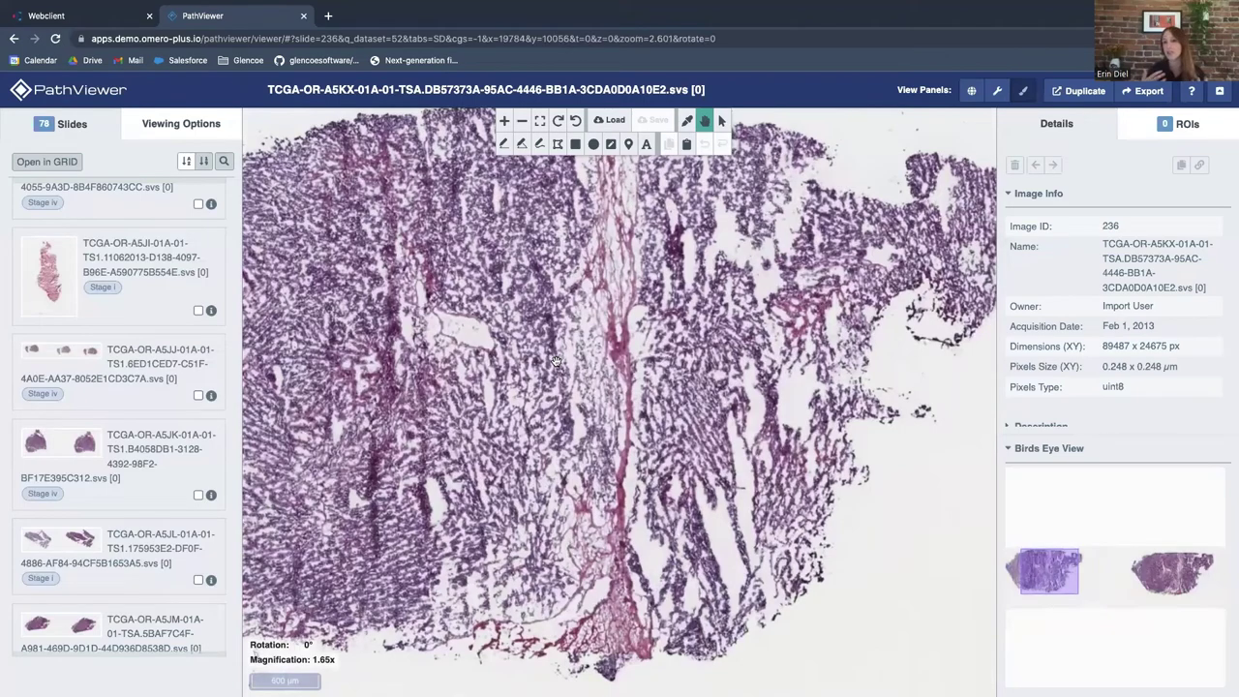
pyautogui.scroll(5, 557, 361)
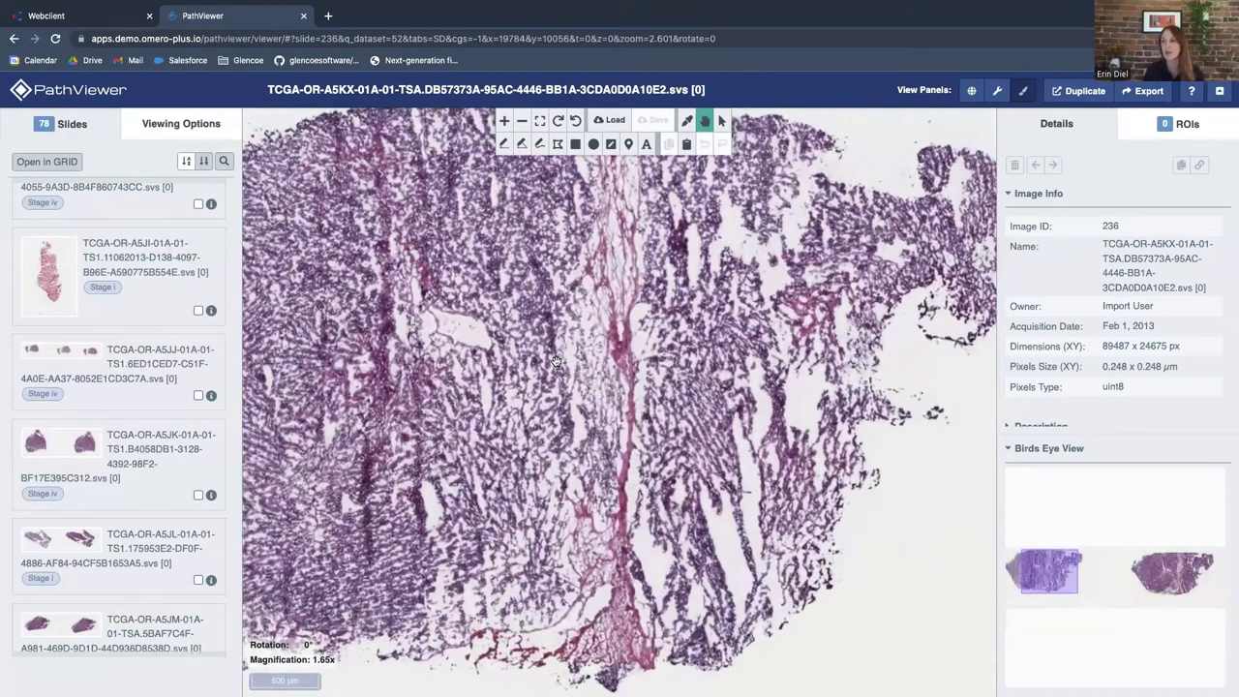
pyautogui.scroll(3, 557, 361)
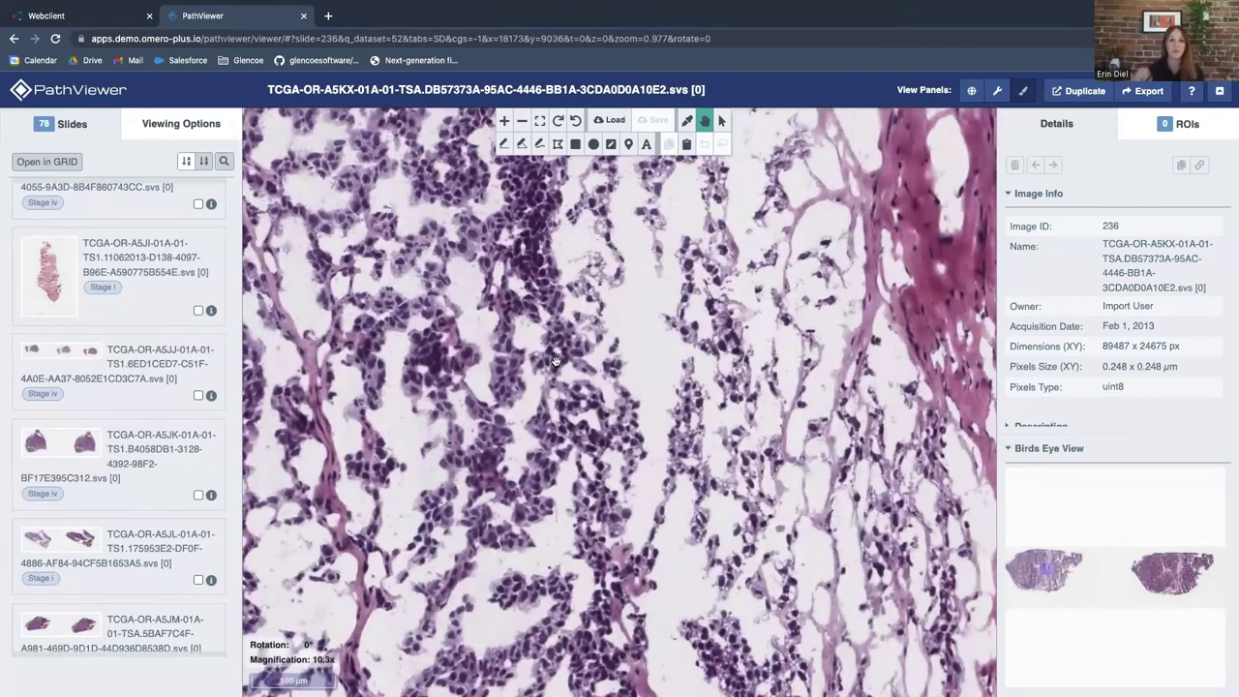
pyautogui.scroll(3, 556, 362)
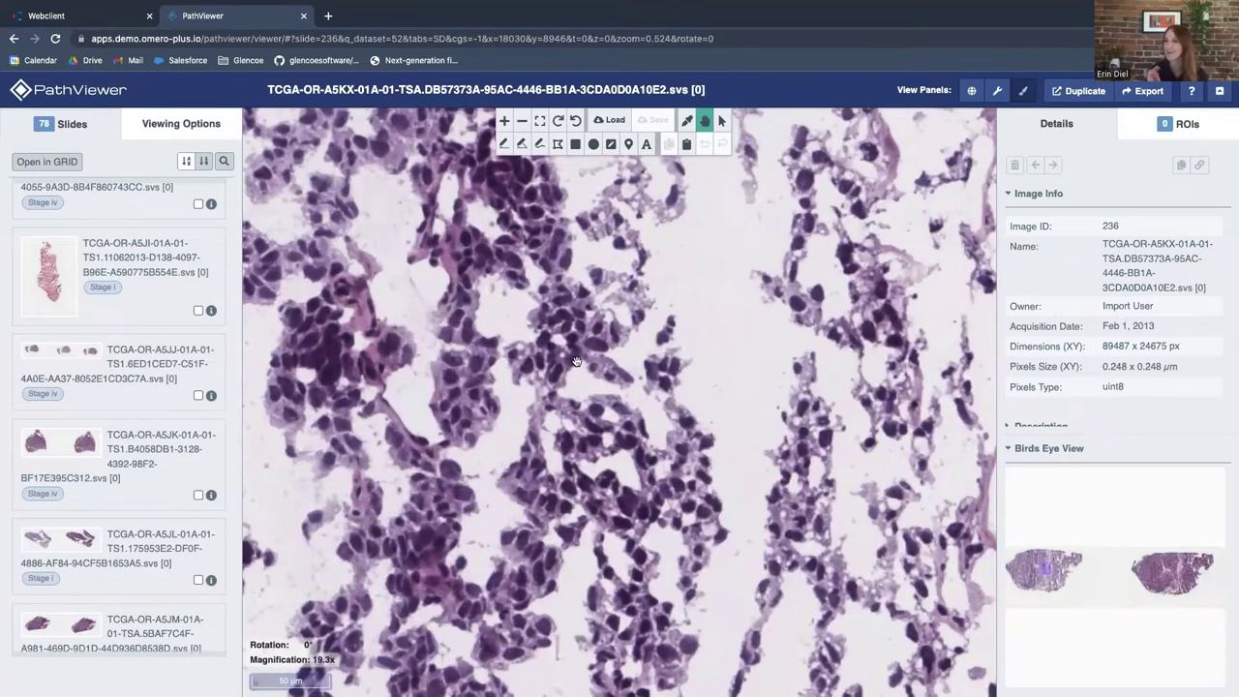
pyautogui.scroll(1, 576, 361)
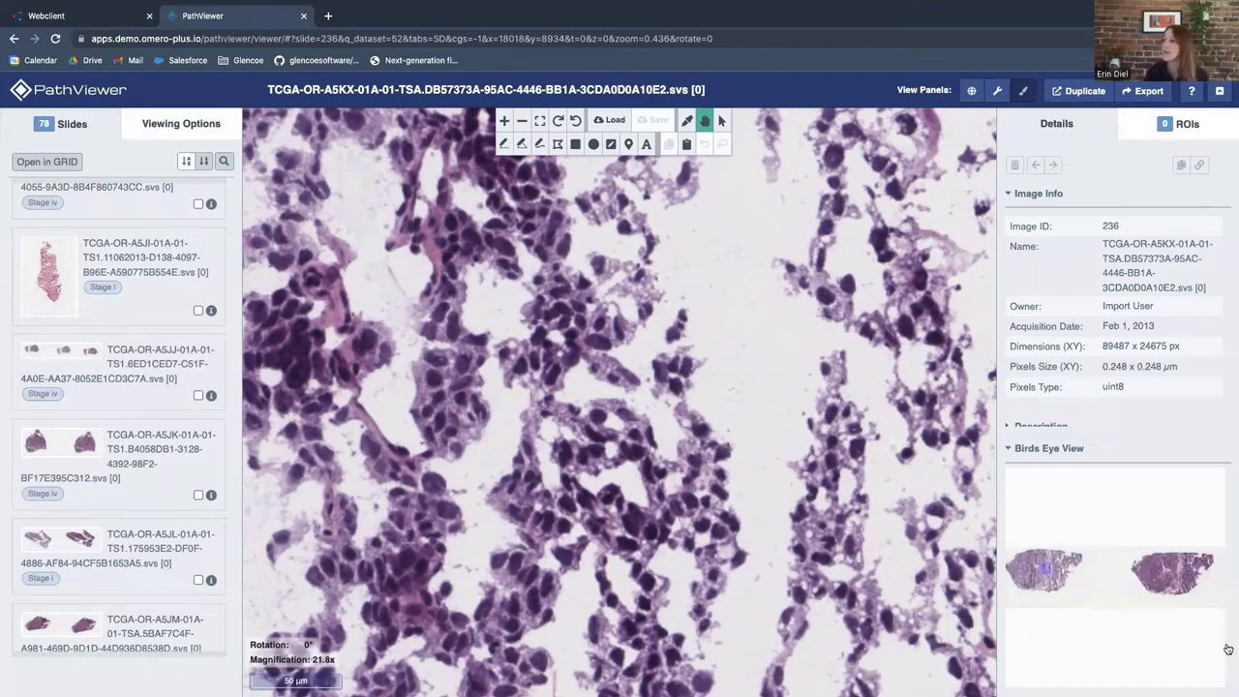
pyautogui.moveTo(655, 482); pyautogui.dragTo(646, 479)
pyautogui.scroll(-9, 646, 479)
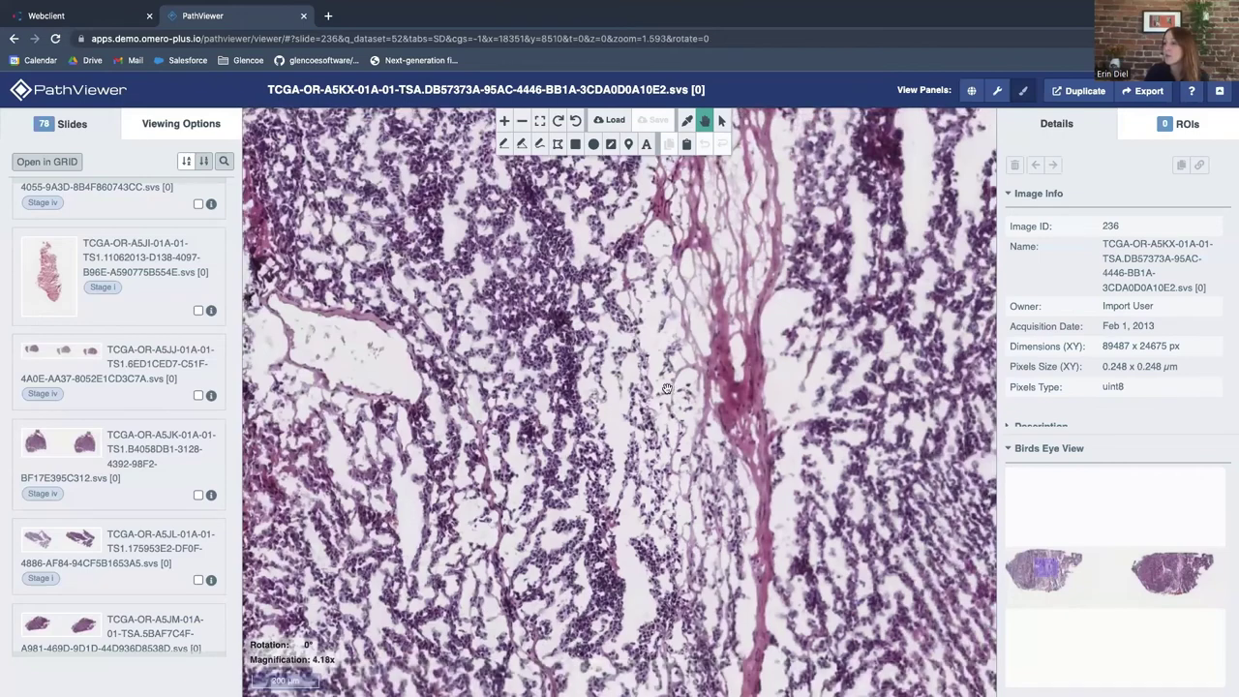
pyautogui.moveTo(668, 389); pyautogui.dragTo(505, 394)
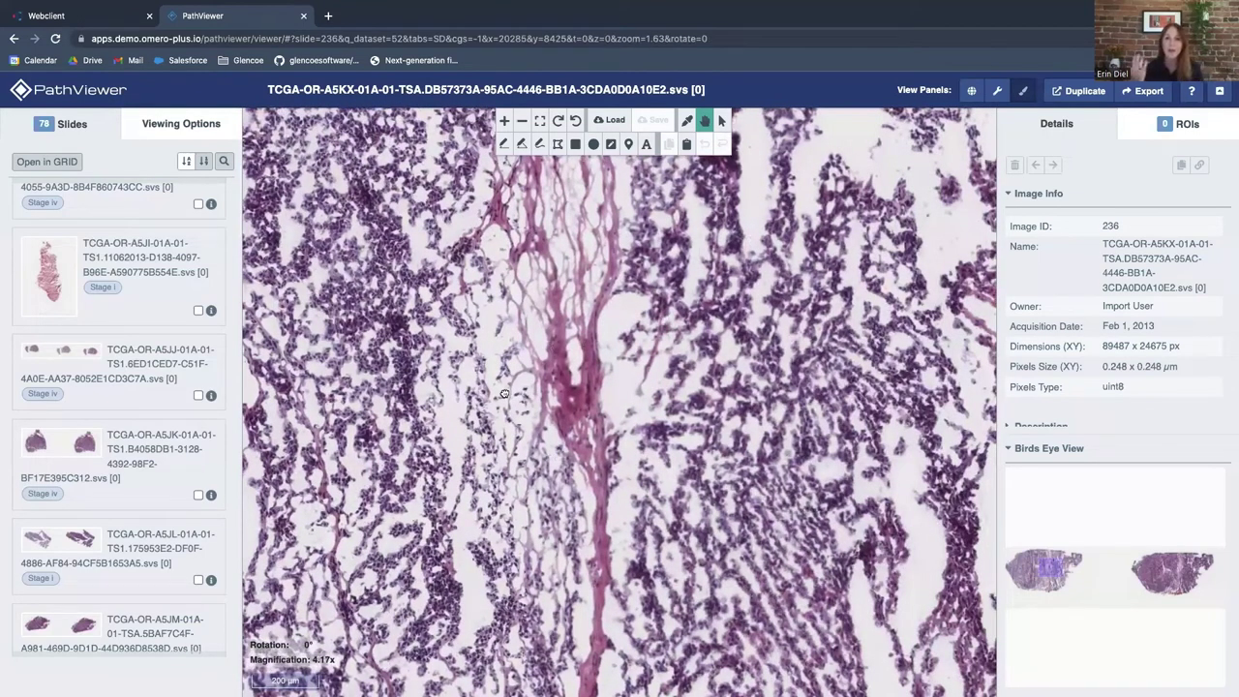
pyautogui.scroll(-1, 548, 371)
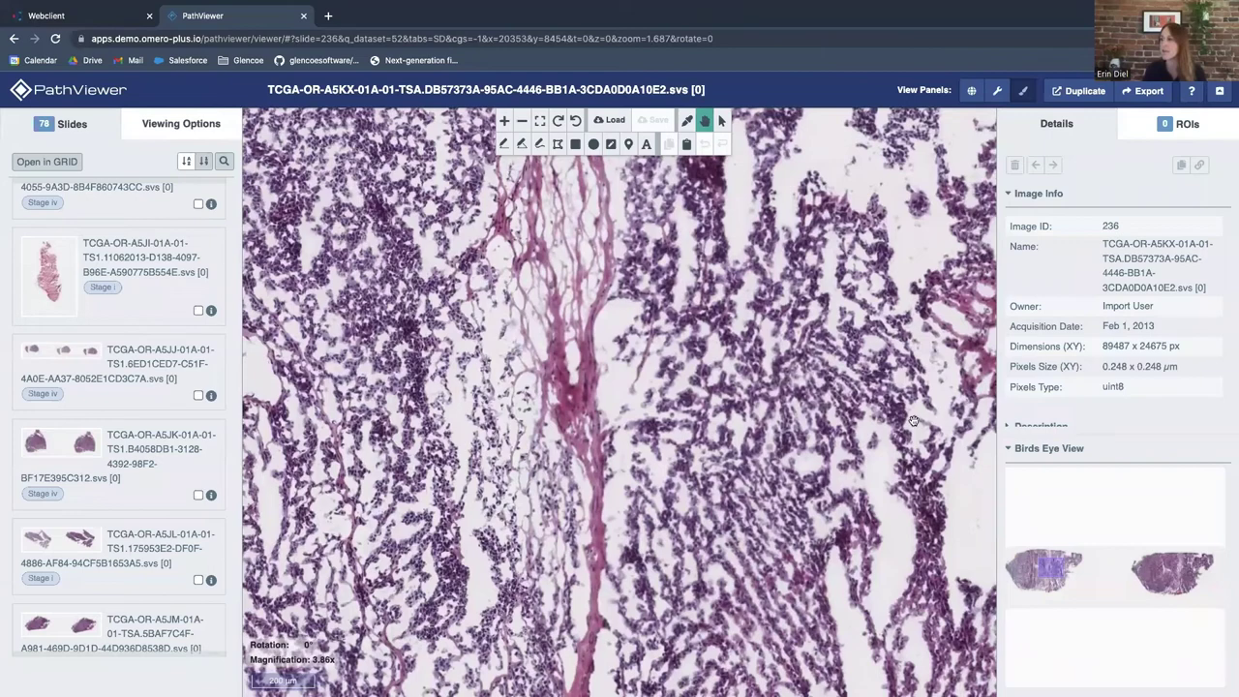
# Step: Collapse Birds Eye View and pan toward the tissue's upper-right edge
pyautogui.click(1011, 451)
pyautogui.scroll(-2, 780, 475)
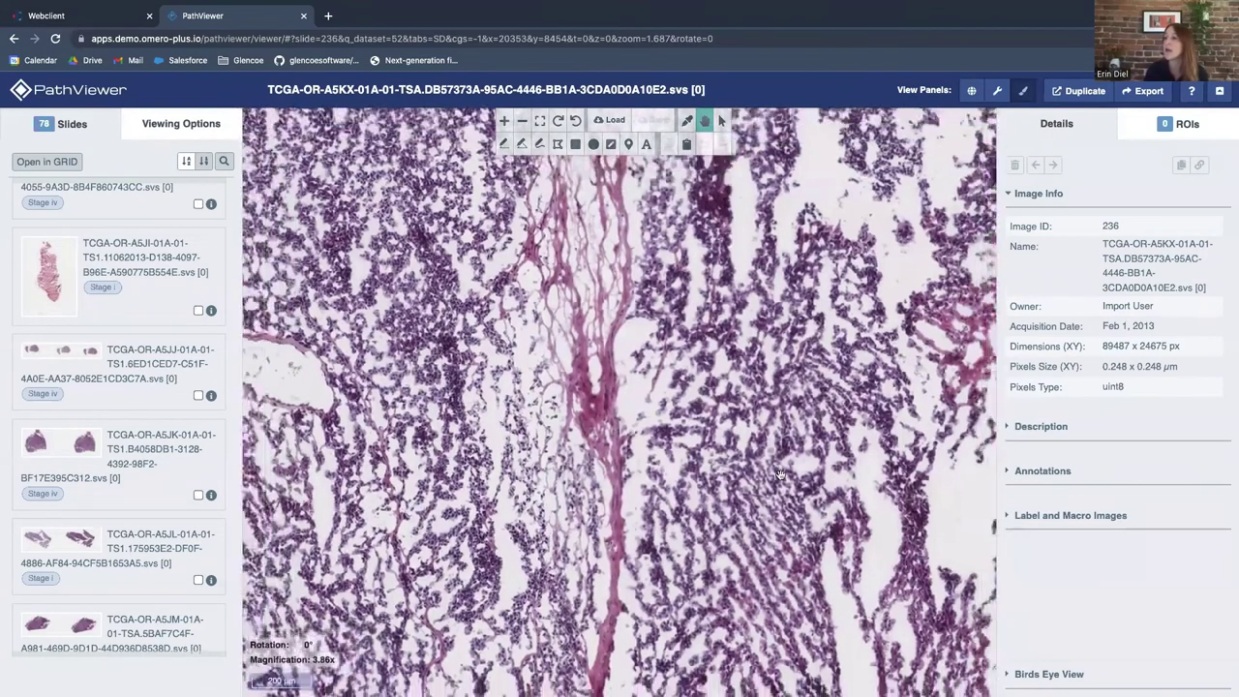
pyautogui.scroll(-2, 708, 470)
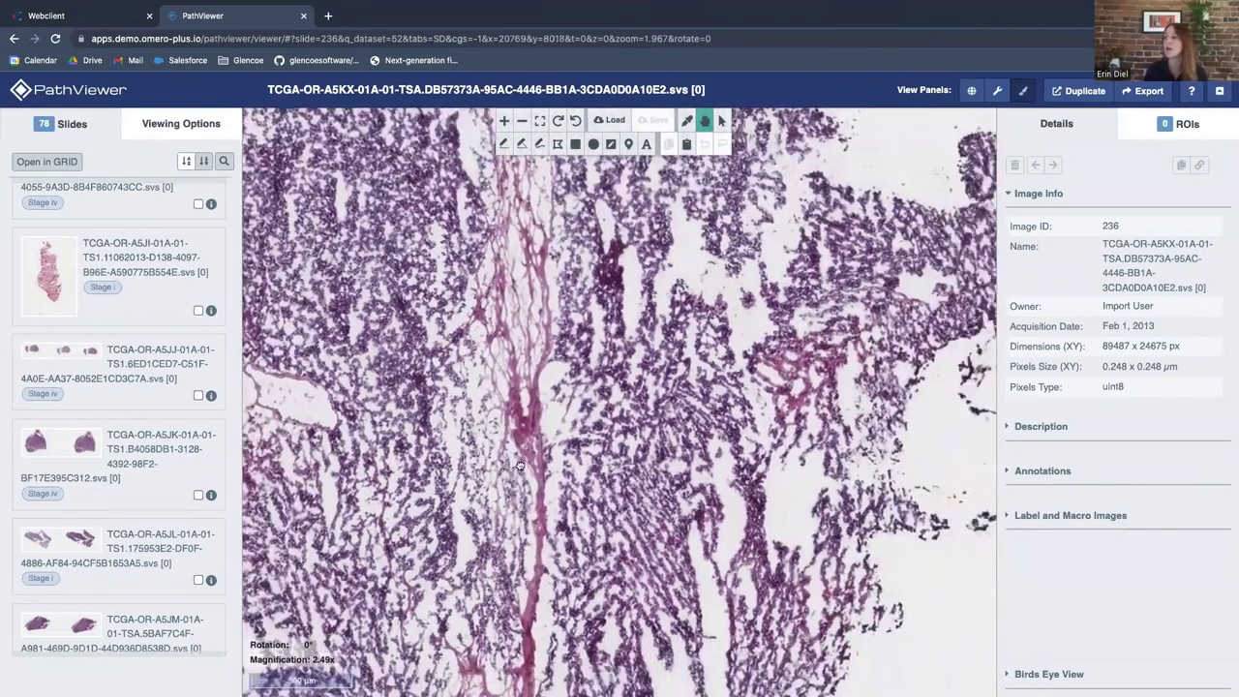
pyautogui.moveTo(708, 470); pyautogui.dragTo(513, 465)
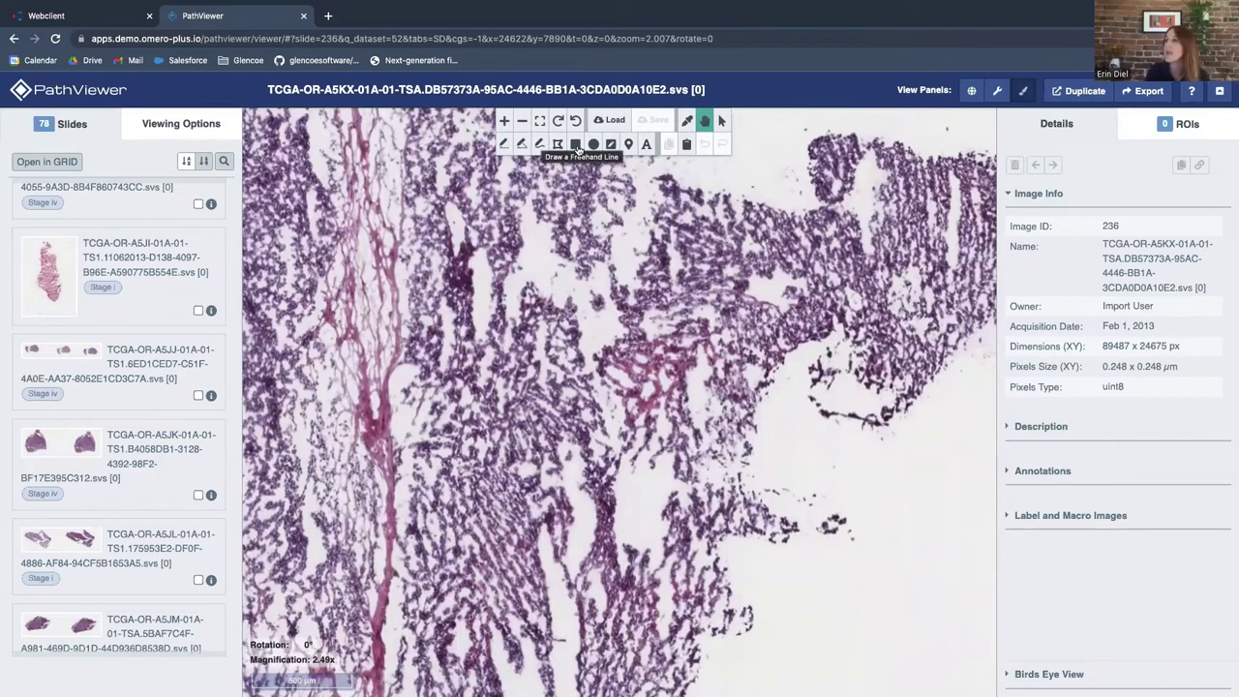
# Step: Select the polygon ROI tool with a green dashed outline and cyan label text
pyautogui.click(611, 144)
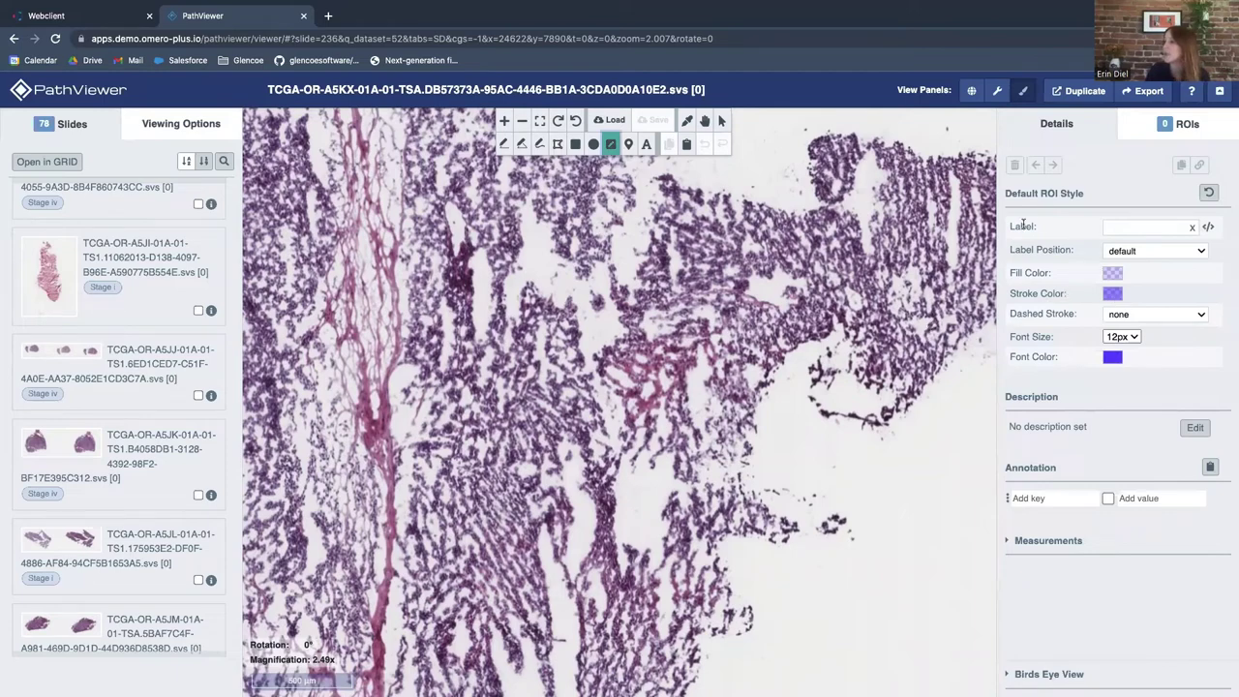
pyautogui.click(1113, 294)
pyautogui.click(930, 397)
pyautogui.click(1113, 356)
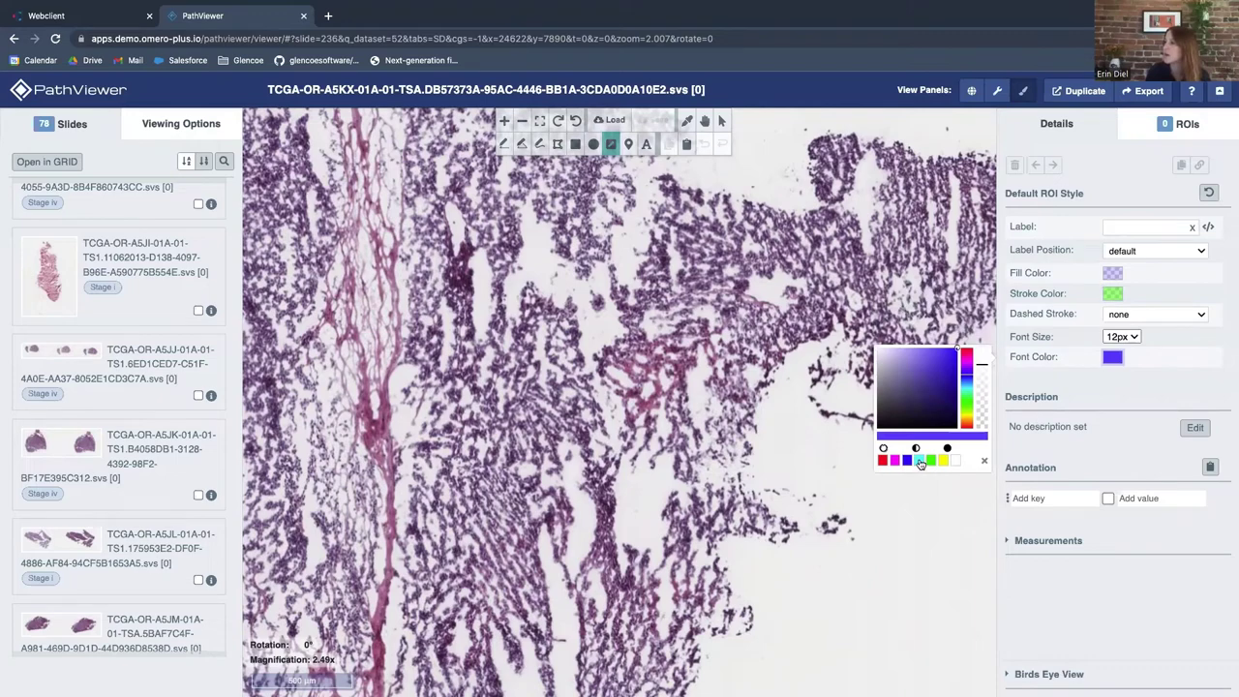
pyautogui.click(919, 460)
pyautogui.click(1152, 316)
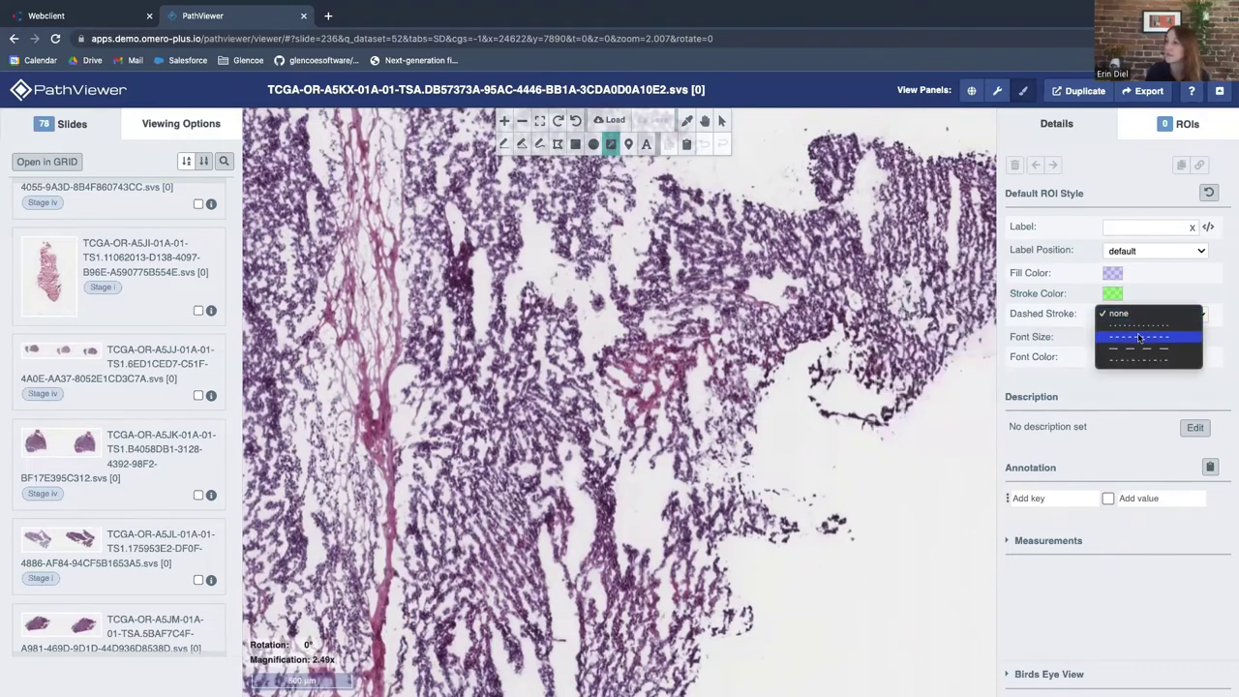
pyautogui.click(1136, 342)
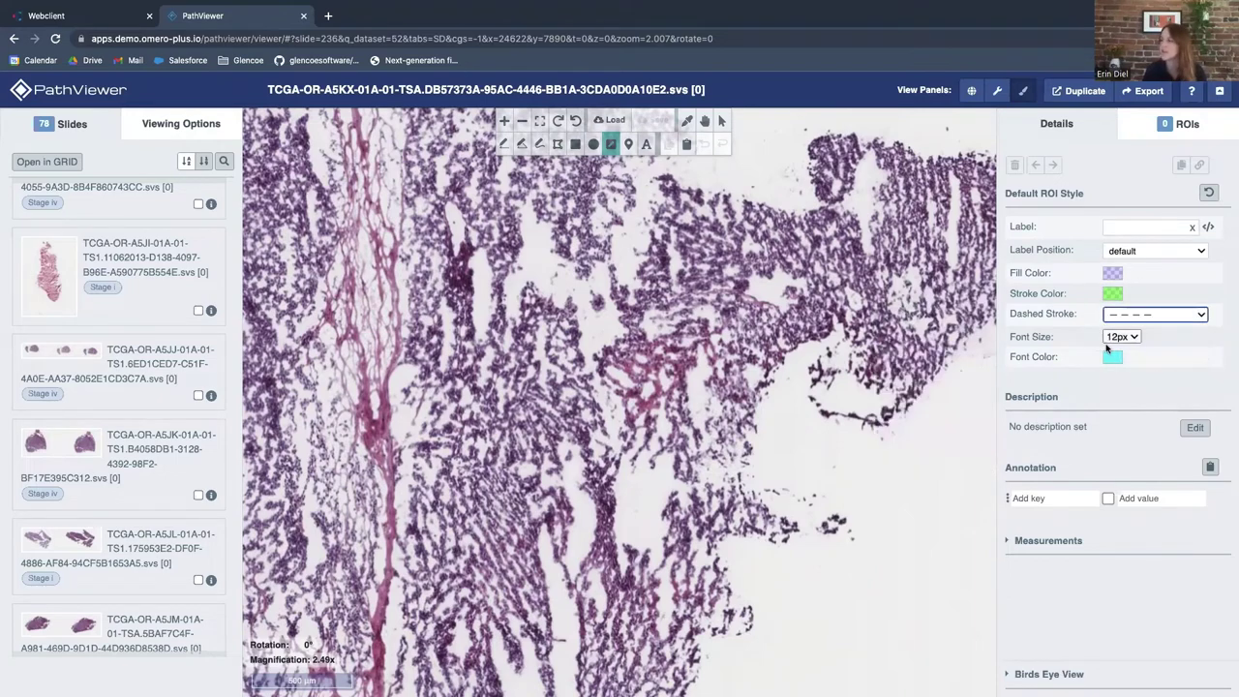
# Step: Label the ROI style 'Regions for analysis' and describe it as annotated November 16th by the presenter during the demo
pyautogui.click(1130, 228)
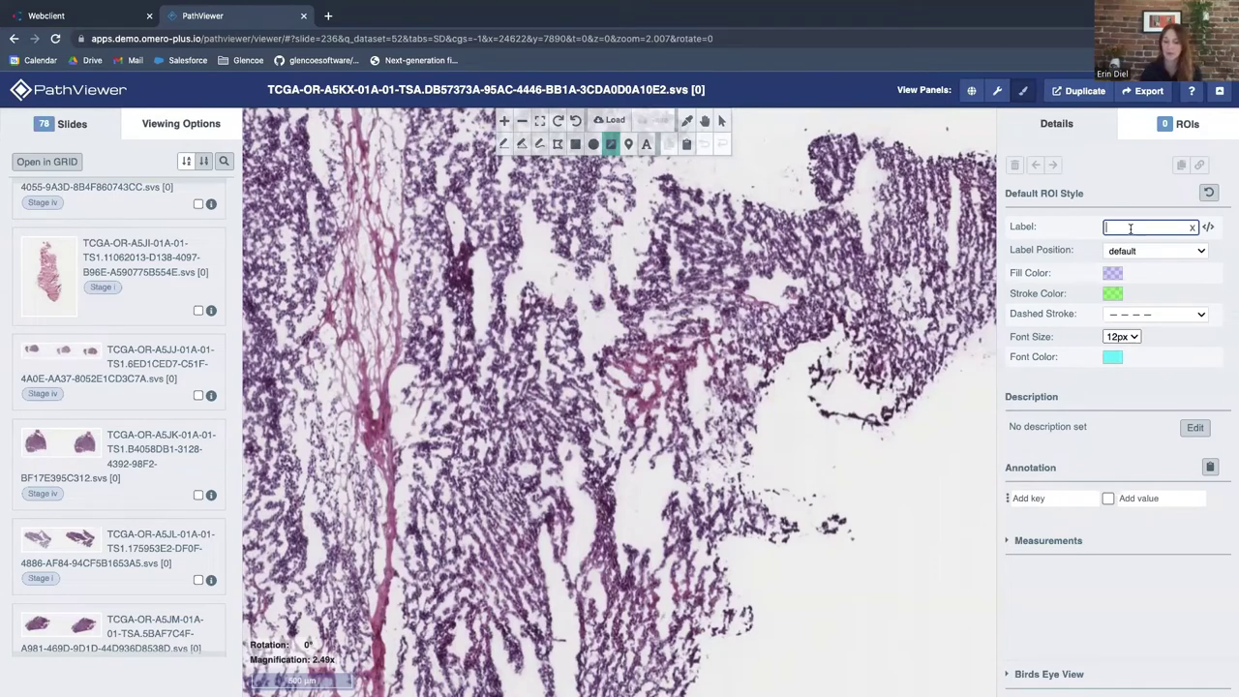
pyautogui.write('Regions for analysis')
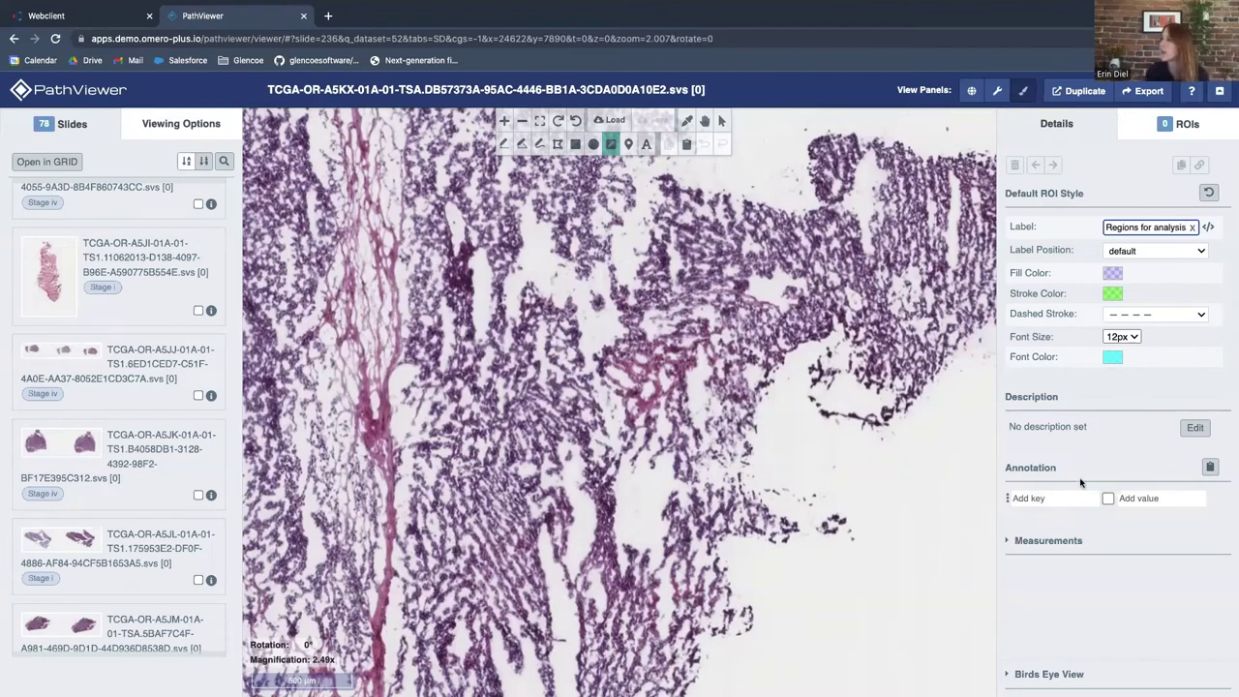
pyautogui.click(1191, 428)
pyautogui.click(1103, 462)
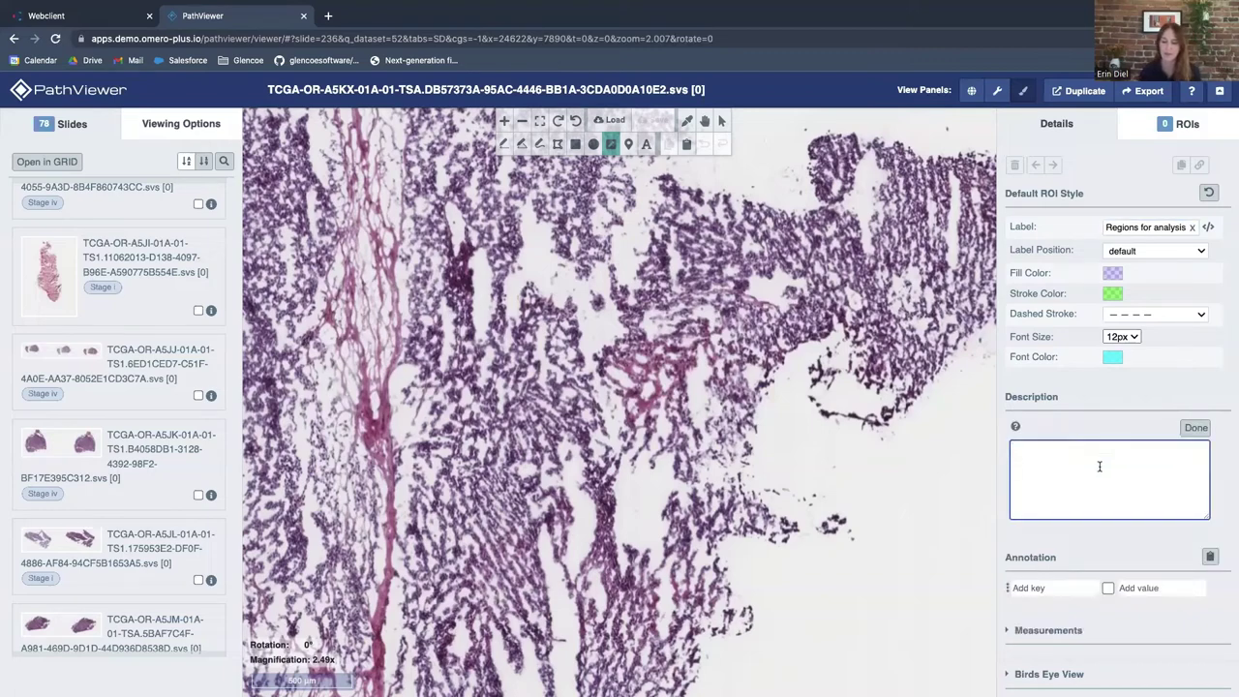
pyautogui.write('Annotated o')
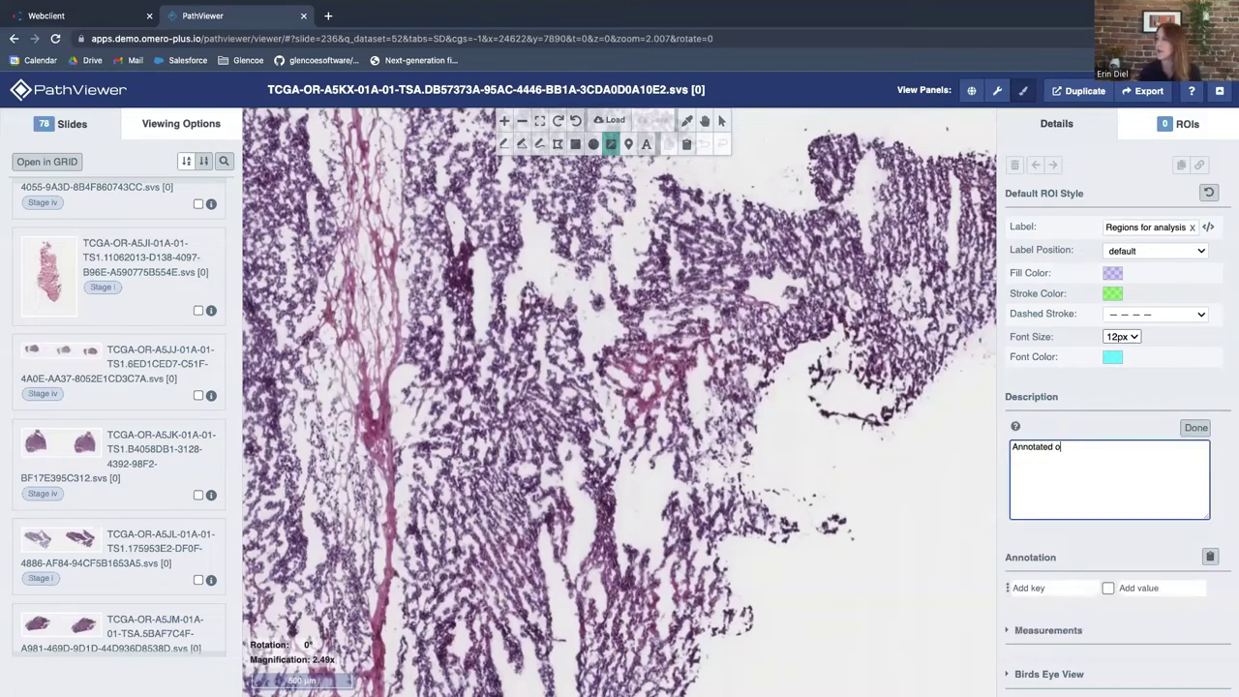
pyautogui.write('n November 16th')
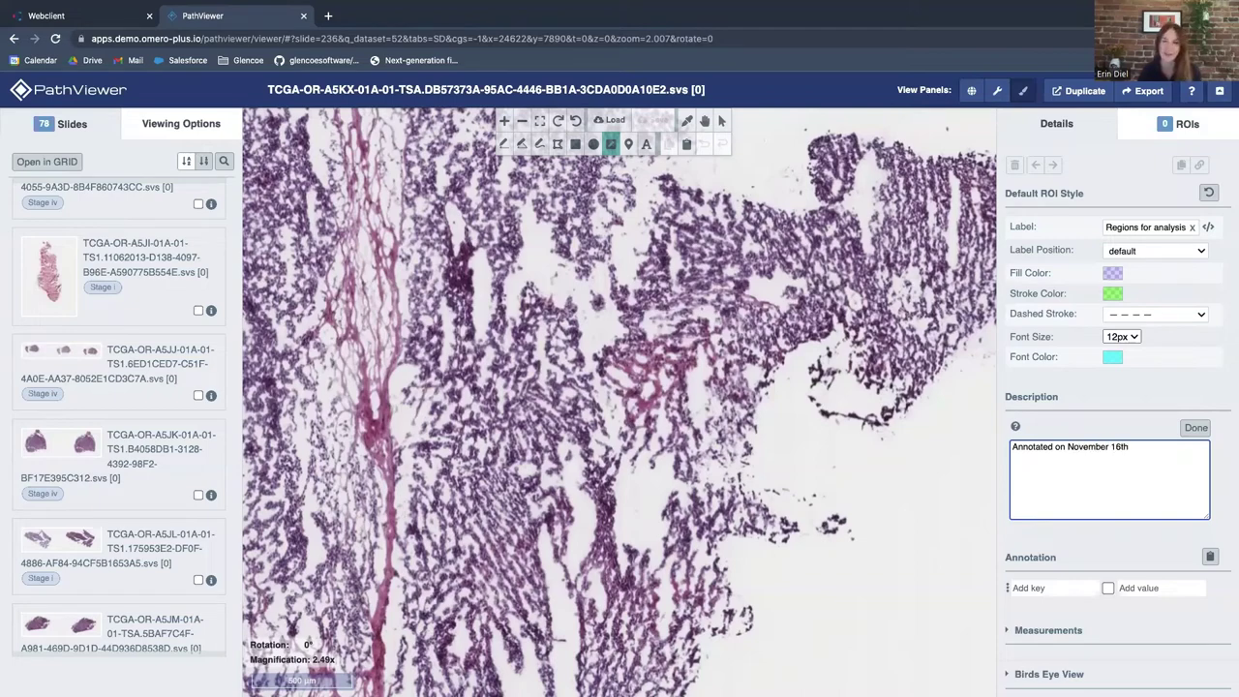
pyautogui.write(', ')
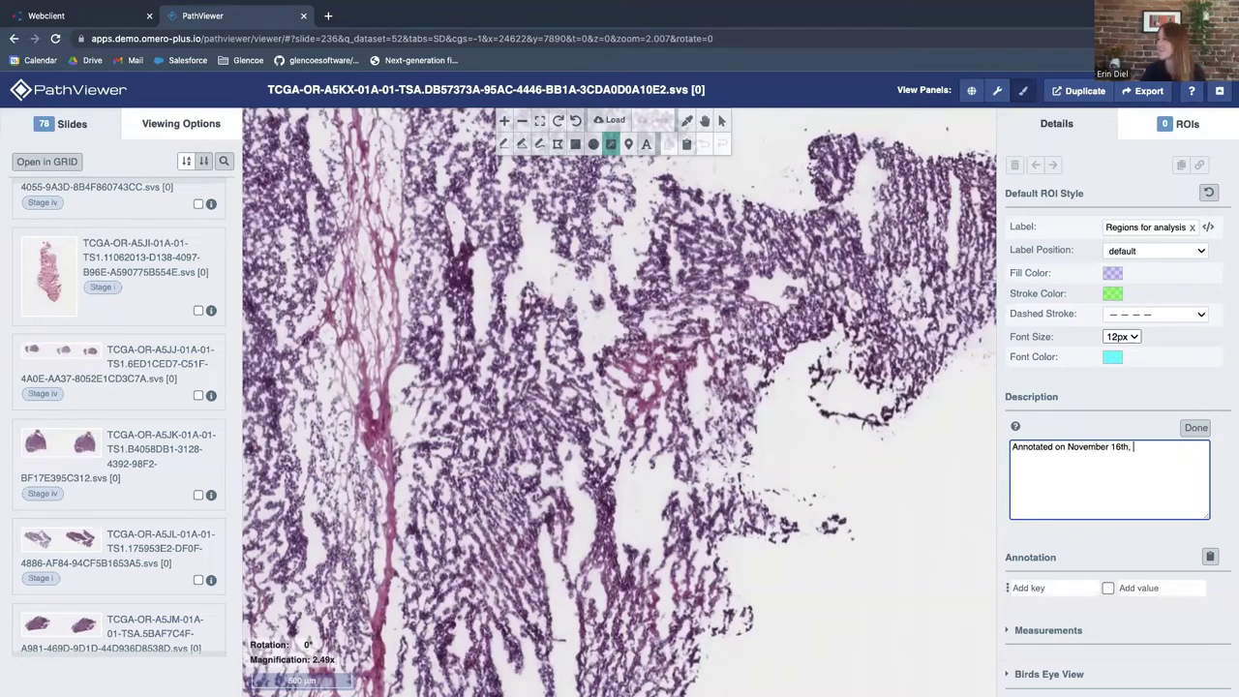
pyautogui.write('by Erin Diel o')
pyautogui.write('uring demo.')
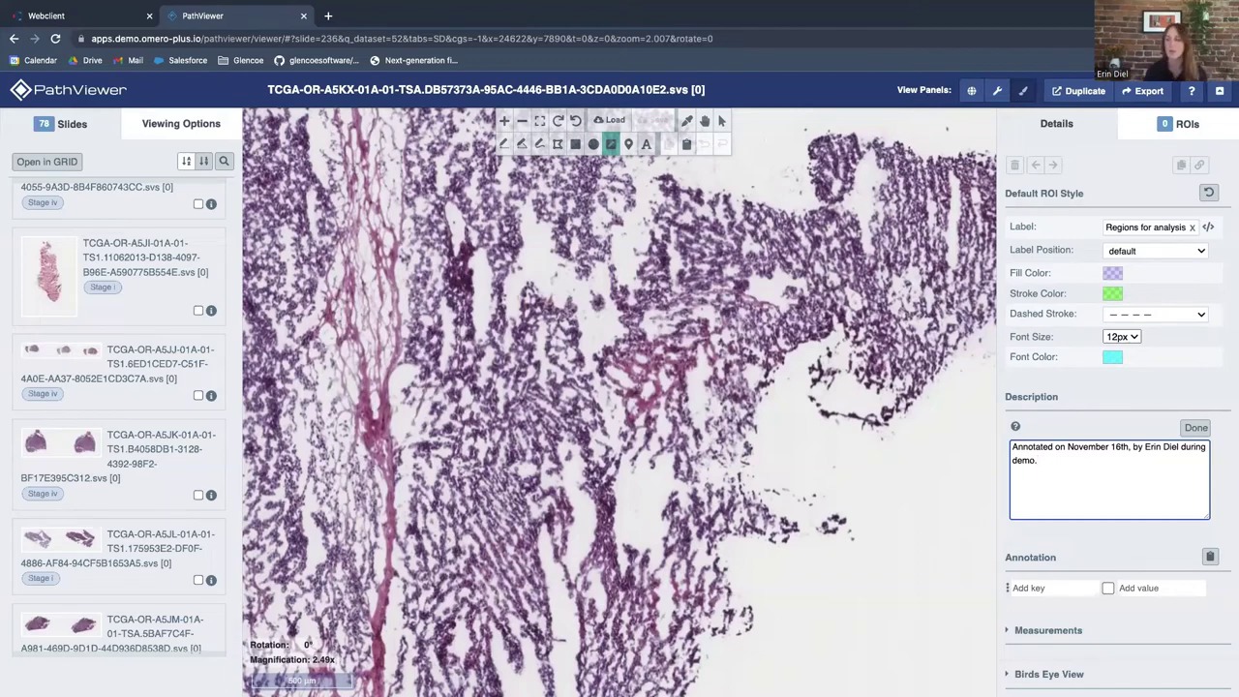
# Step: Add a Stage key with value 5 to the default ROI style's annotations
pyautogui.click(1062, 588)
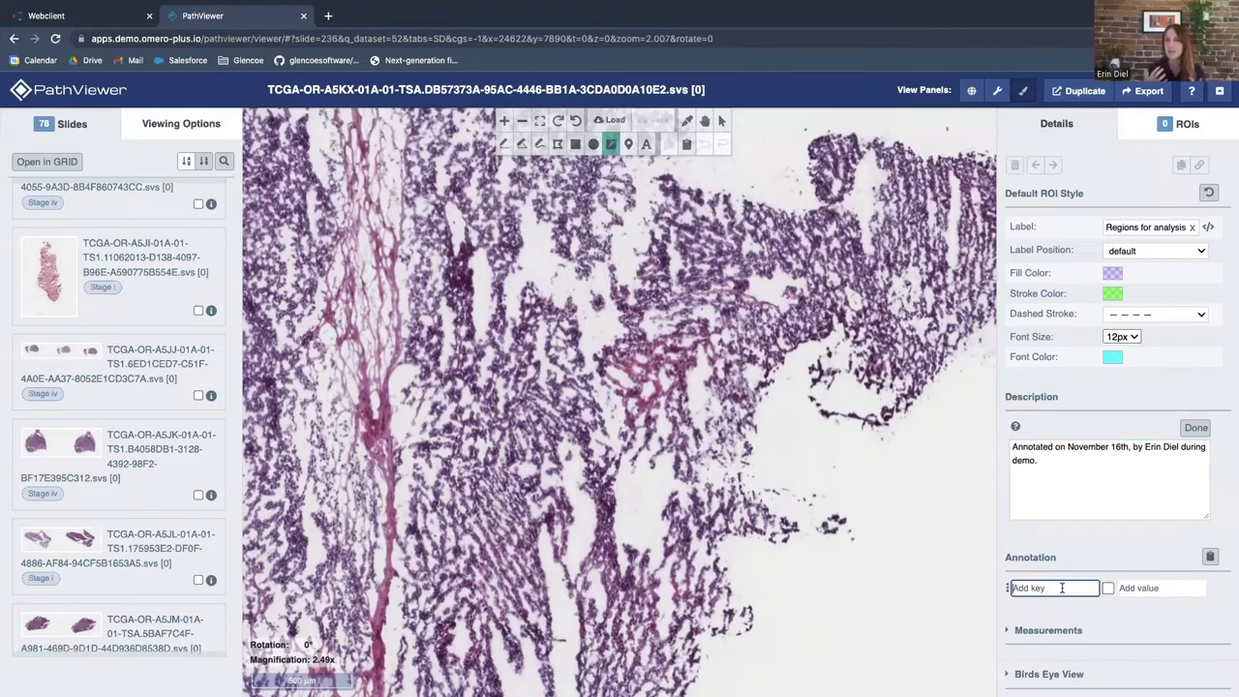
pyautogui.write('Stage')
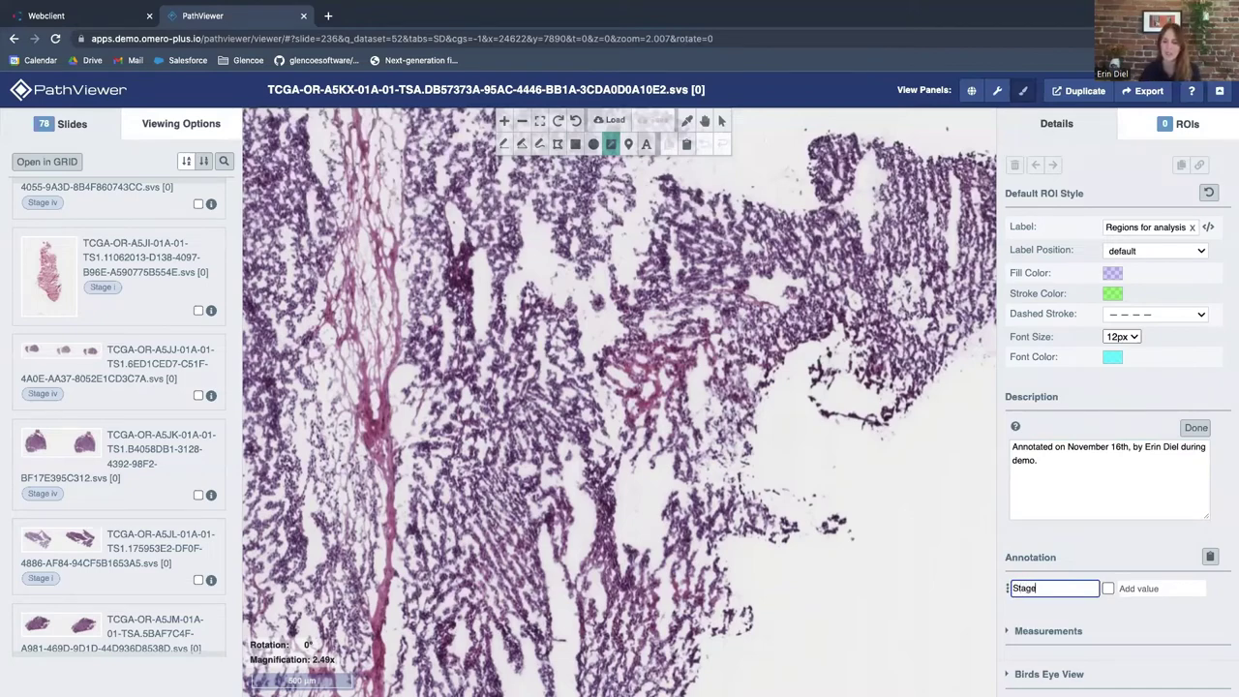
pyautogui.press('Tab')
pyautogui.write('5')
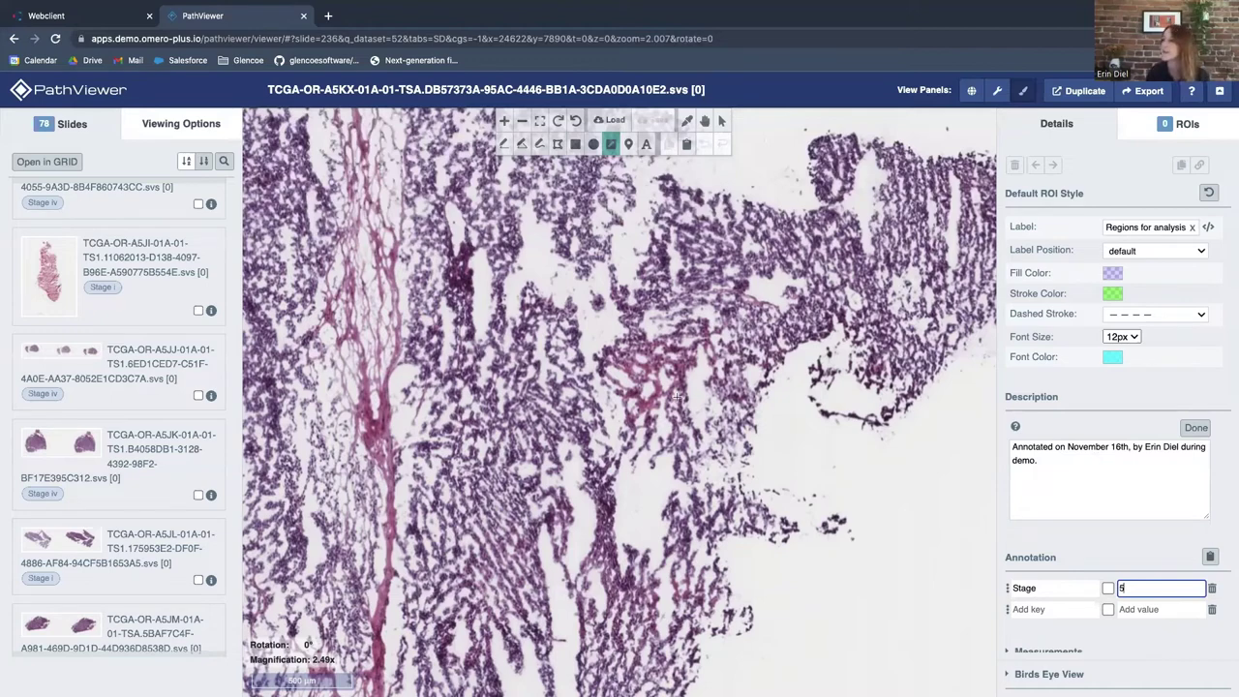
# Step: Draw a freehand ROI mid-slide, confirm its Stage 5 annotation, then return to the webclient
pyautogui.moveTo(657, 331)
pyautogui.mouseDown()
pyautogui.moveTo(593, 346)
pyautogui.moveTo(619, 432)
pyautogui.moveTo(693, 420)
pyautogui.moveTo(706, 325)
pyautogui.mouseUp()
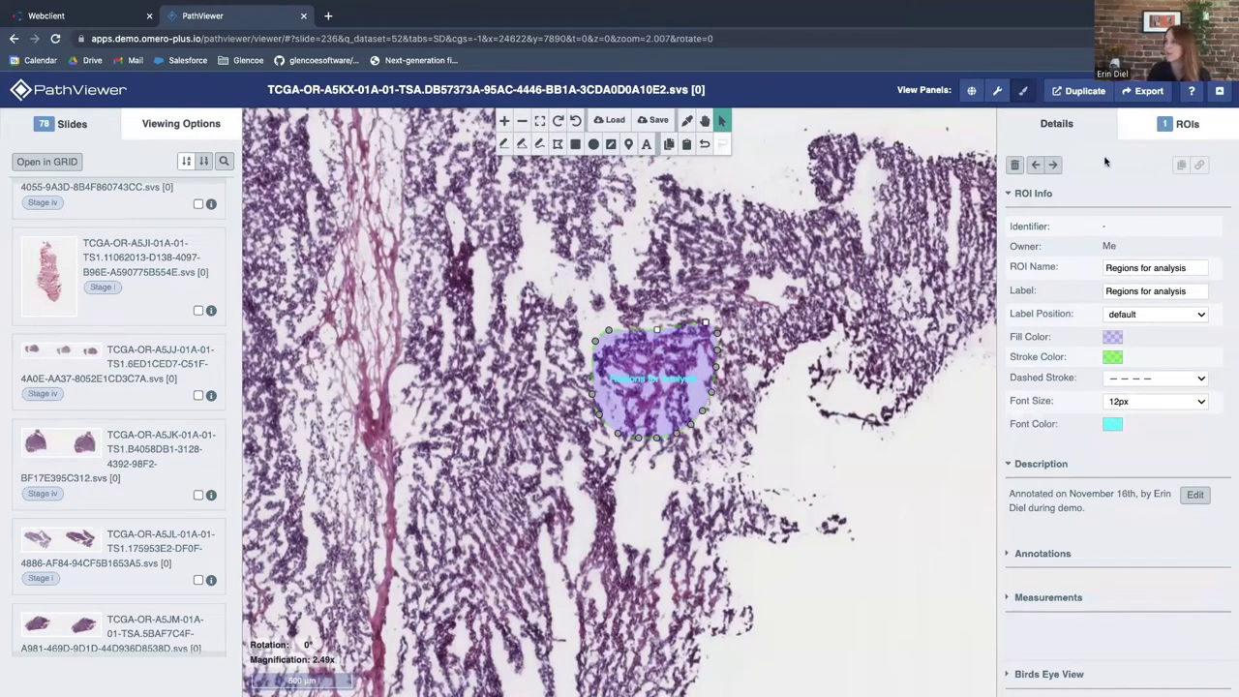
pyautogui.click(1172, 126)
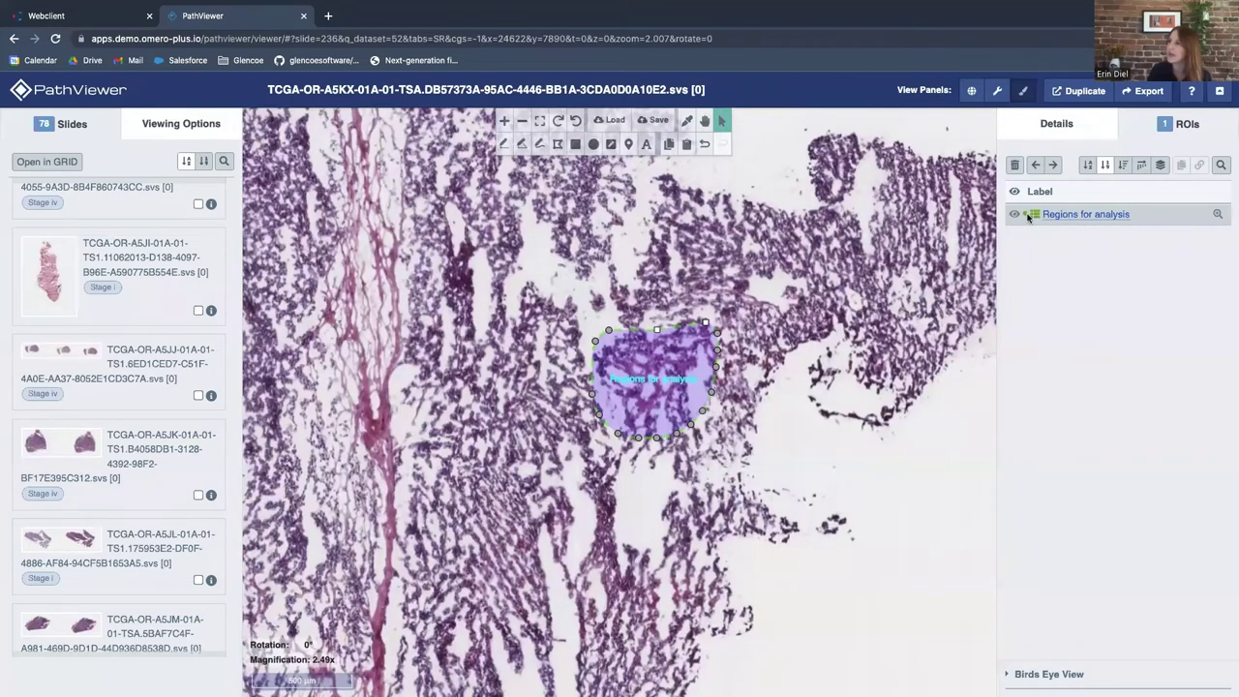
pyautogui.moveTo(1034, 214)
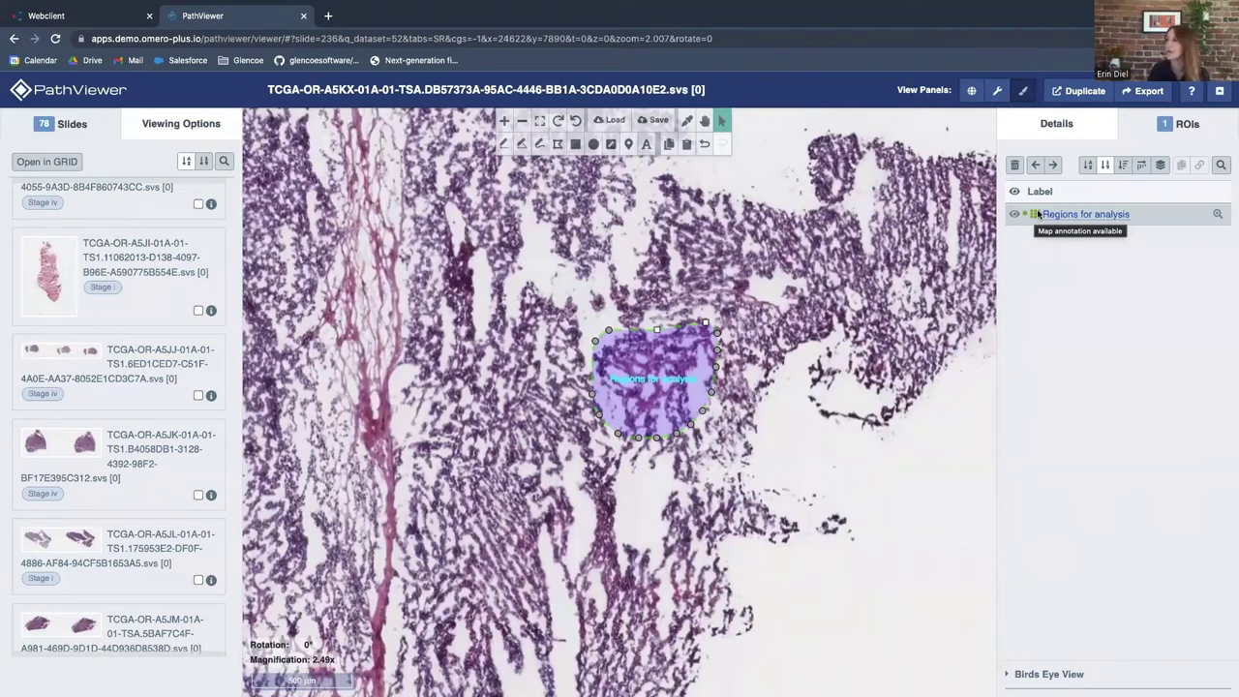
pyautogui.click(1069, 134)
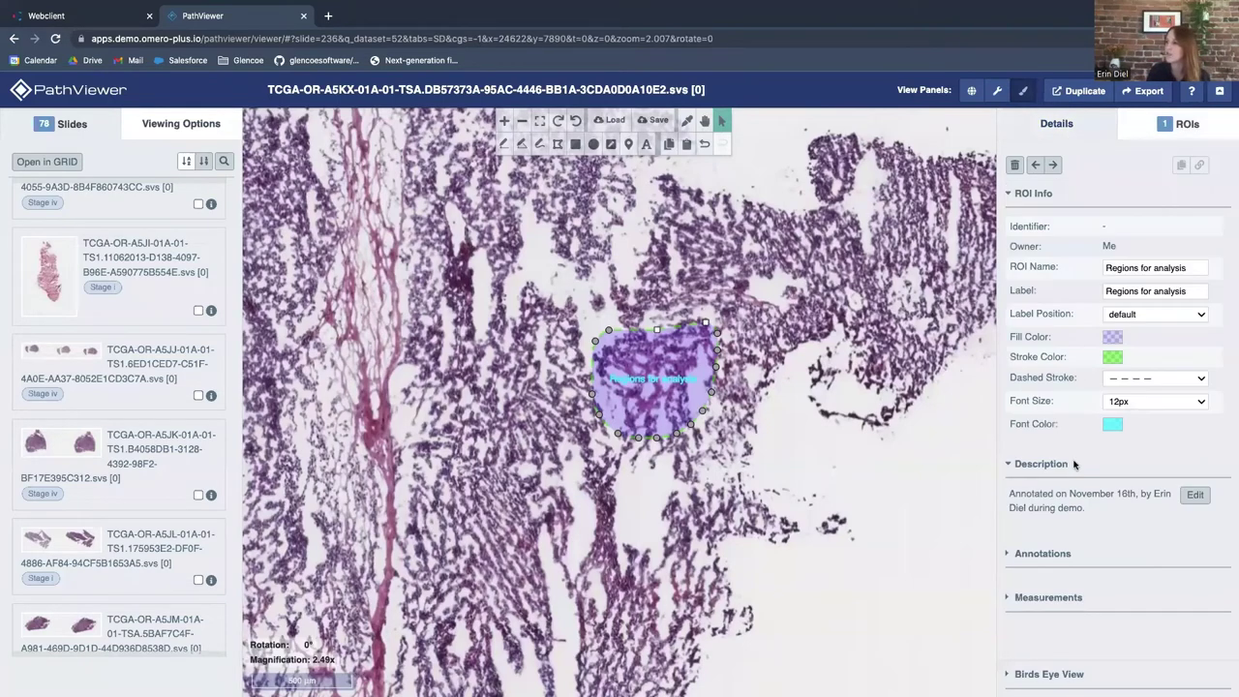
pyautogui.click(1043, 556)
pyautogui.scroll(-1, 1048, 570)
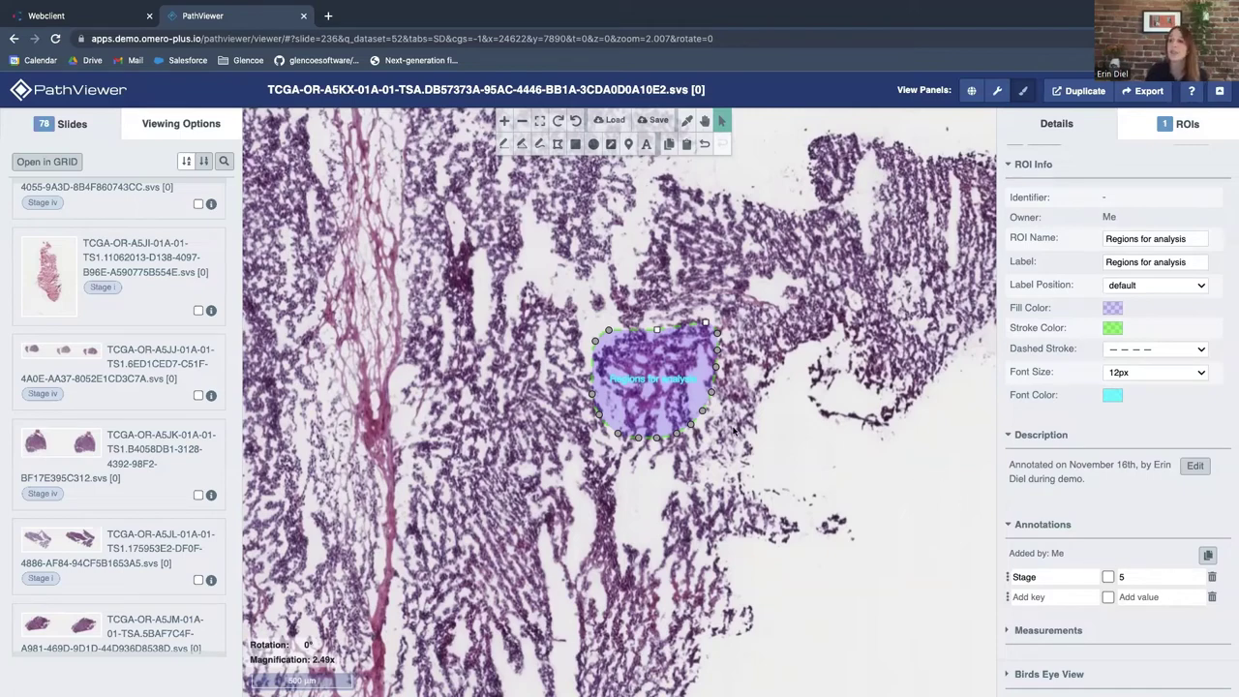
pyautogui.click(114, 17)
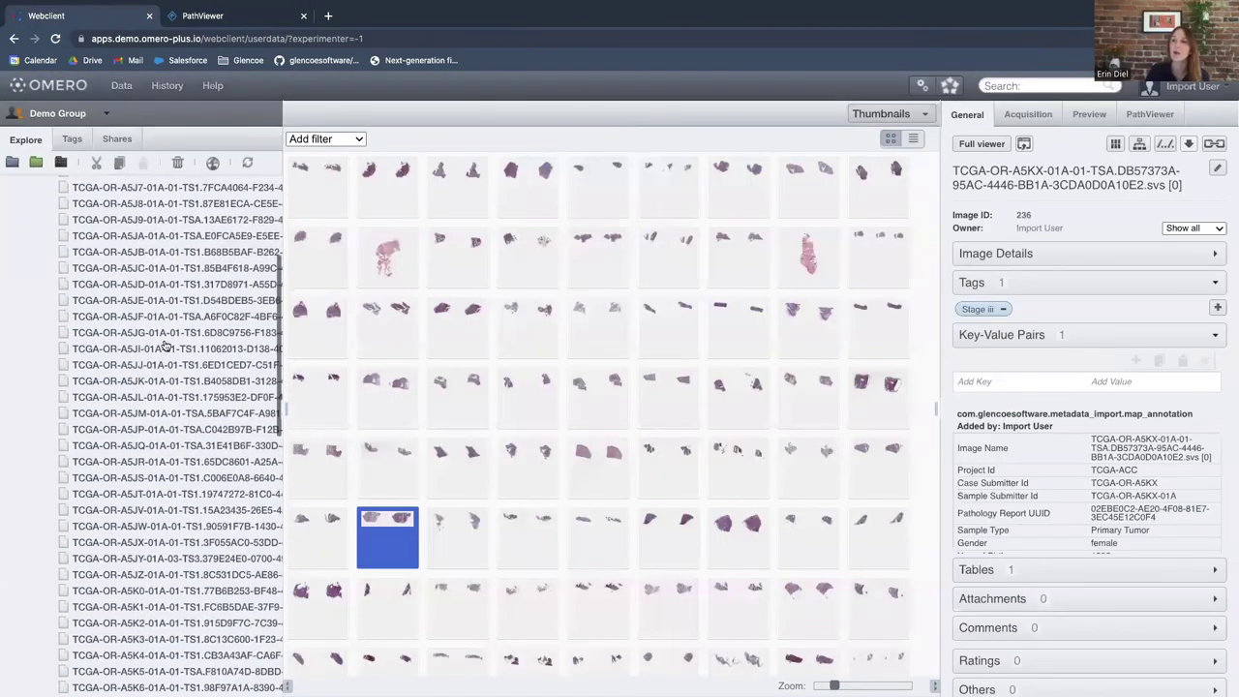
# Step: Select TCGA-ACC, expand its dataset details with creation date, and collapse its node
pyautogui.scroll(5, 165, 346)
pyautogui.click(82, 296)
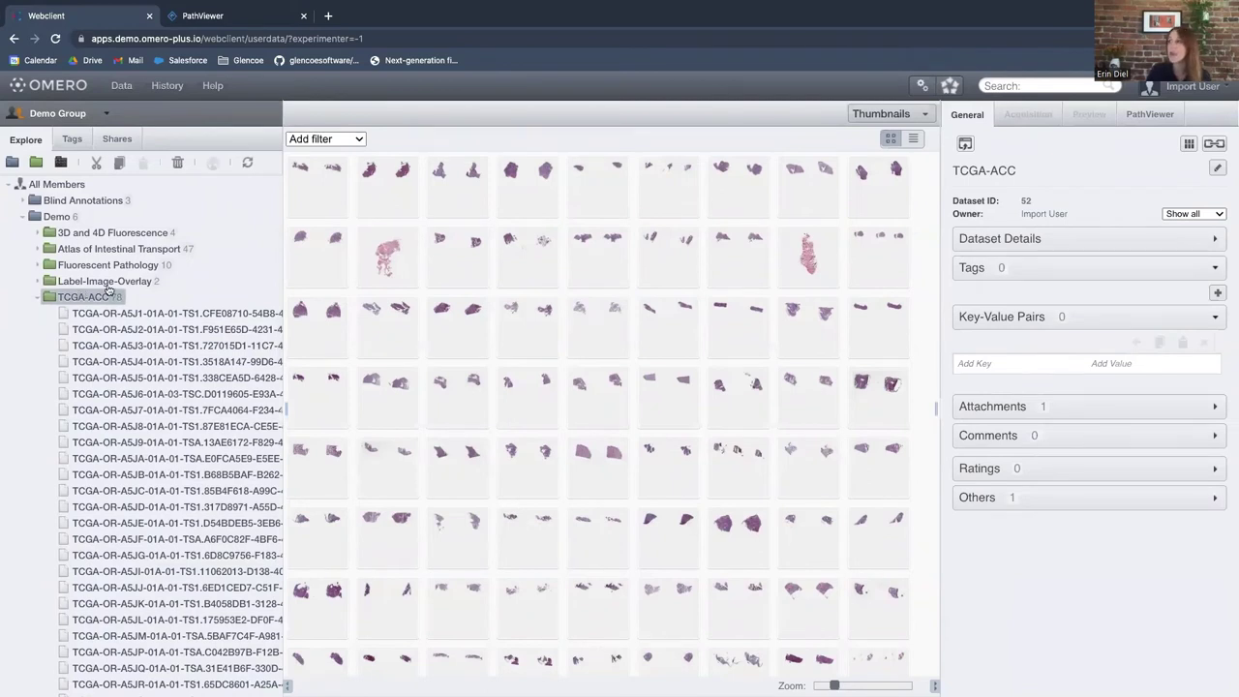
pyautogui.click(967, 245)
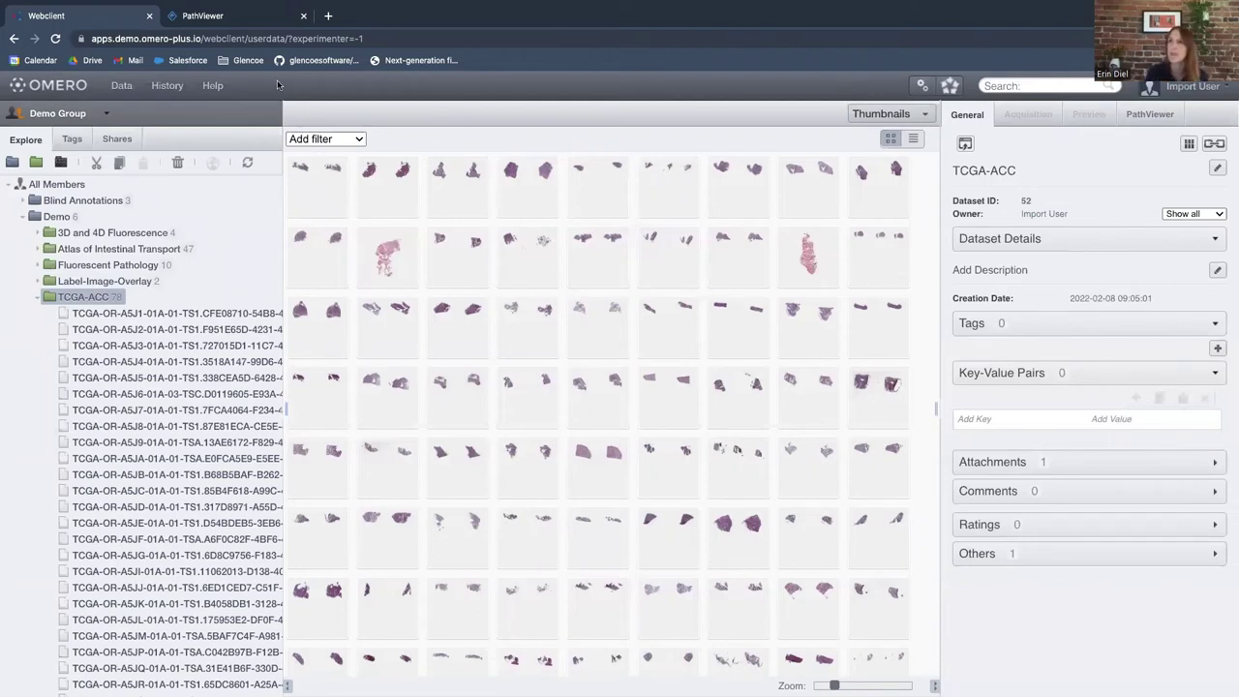
pyautogui.click(37, 298)
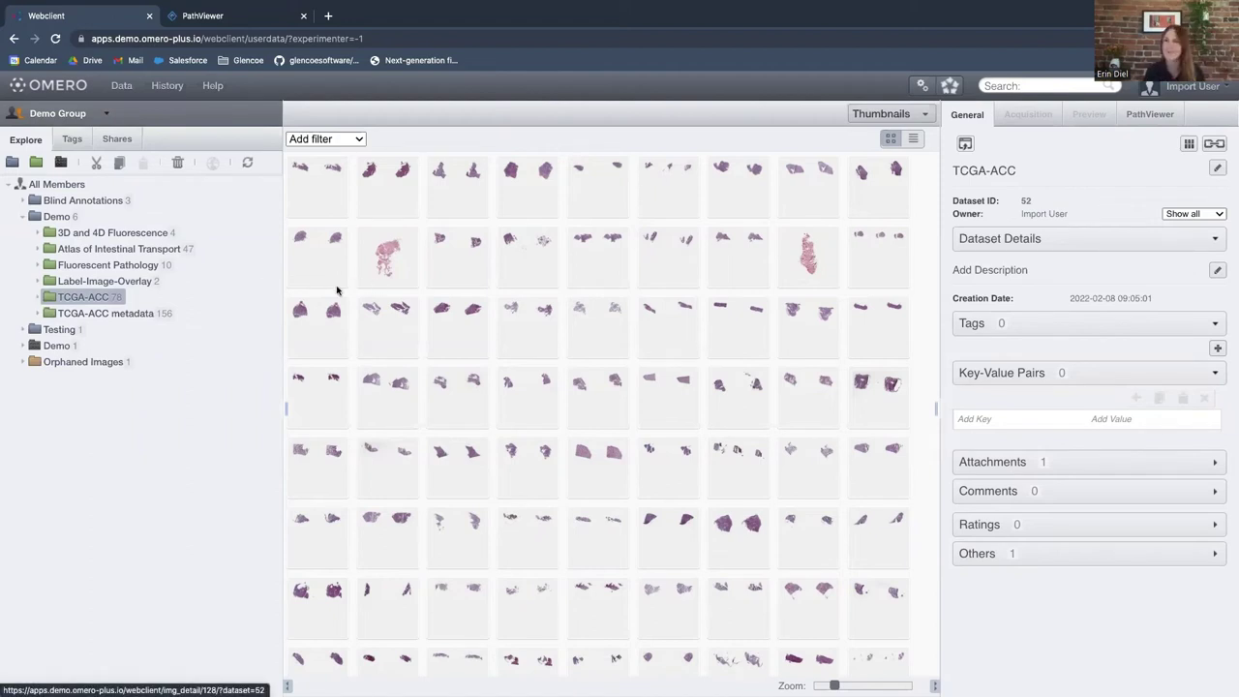
# Step: Open the Atlas of Intestinal Transport dataset and switch its thumbnails to Parade view
pyautogui.click(147, 249)
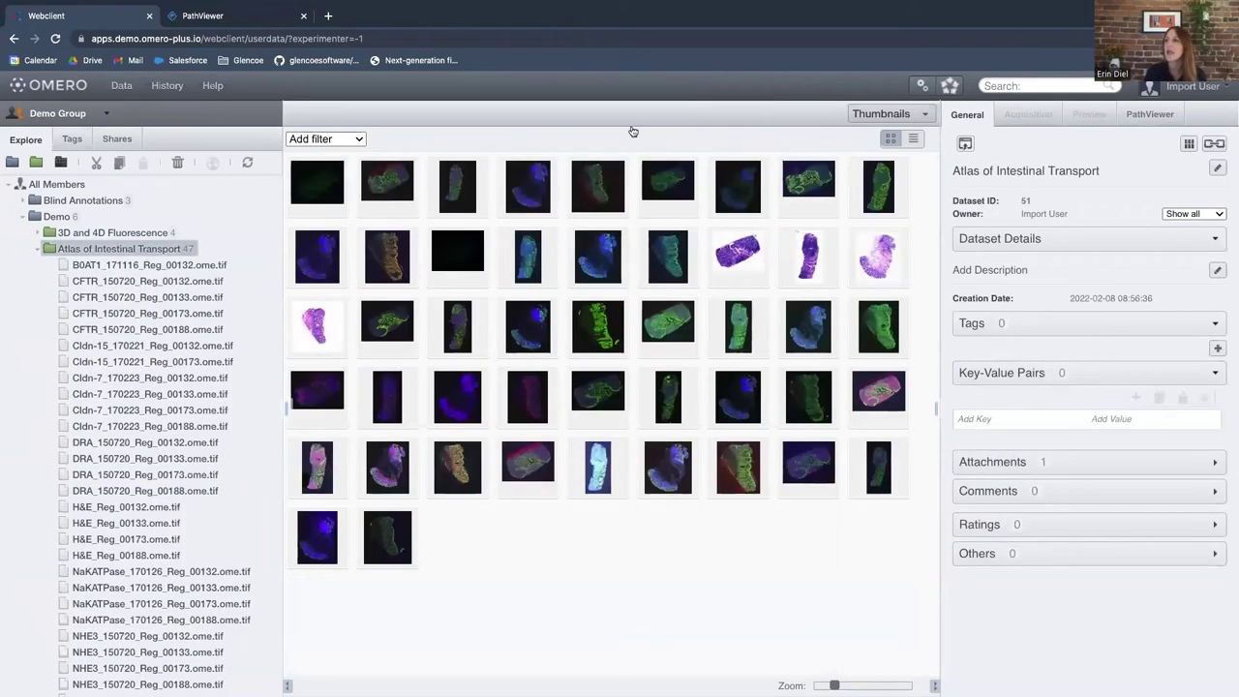
pyautogui.click(900, 114)
pyautogui.click(878, 127)
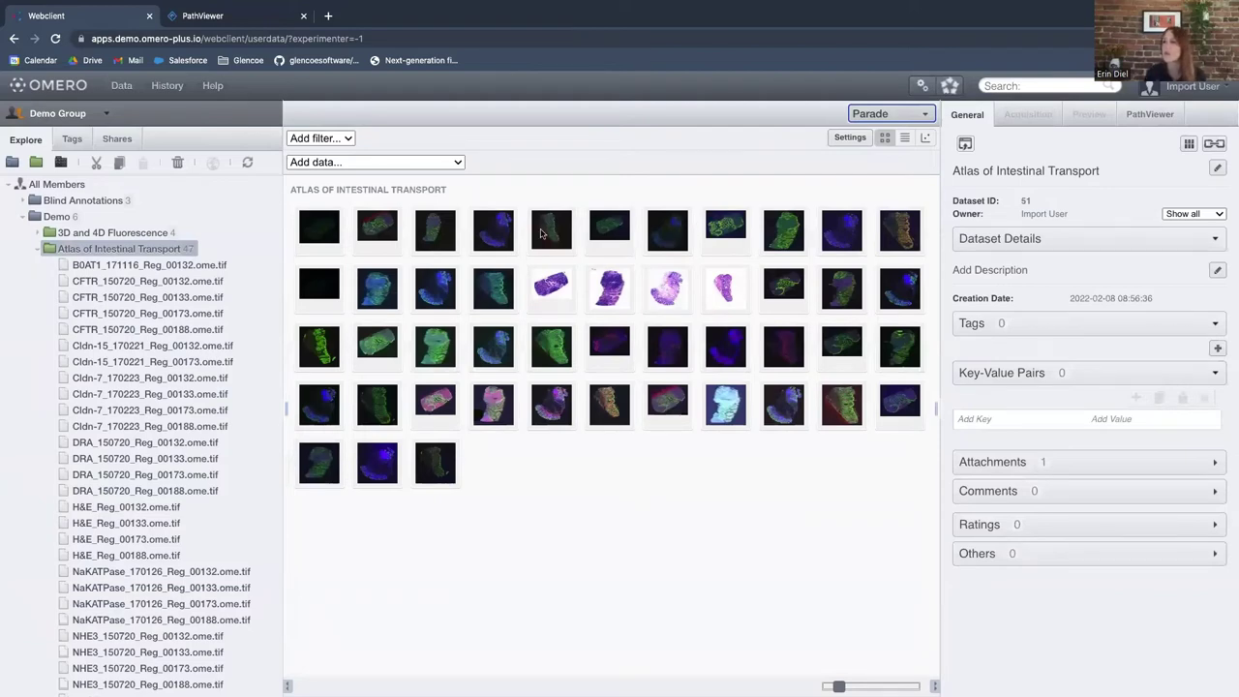
# Step: Review DRA_150720_Reg_00173.ome.tif's metadata and list all images tagged Pt-ID-038
pyautogui.click(428, 282)
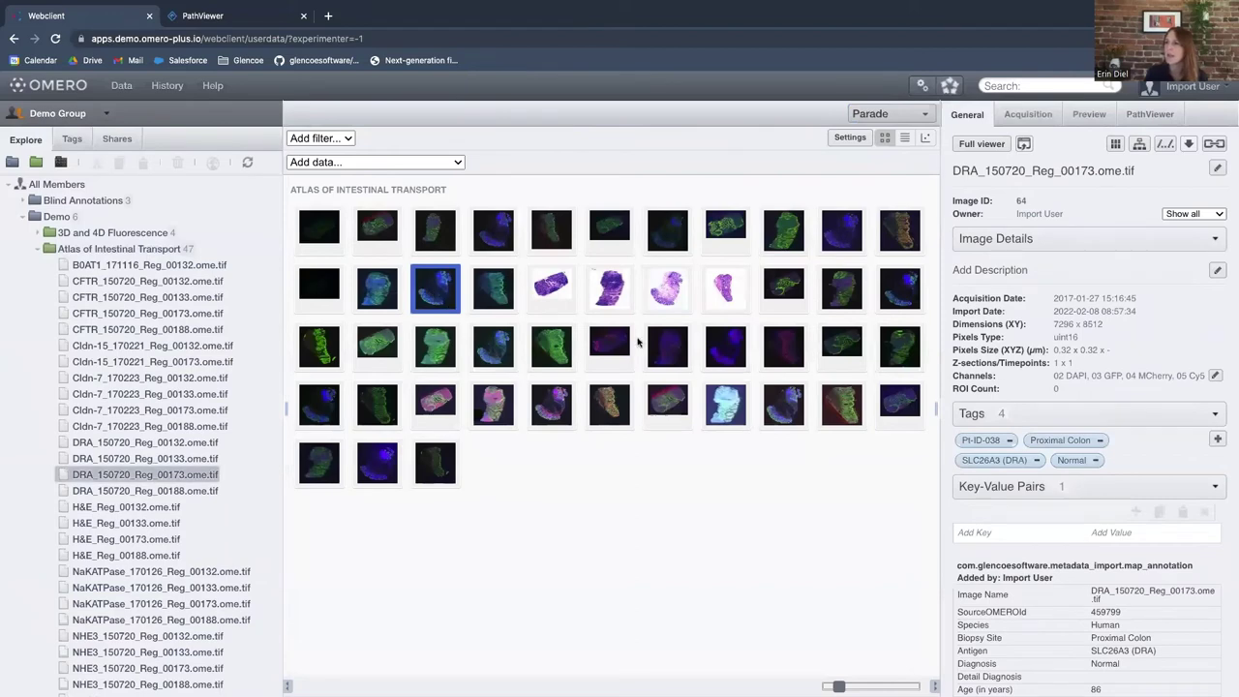
pyautogui.moveTo(1051, 463)
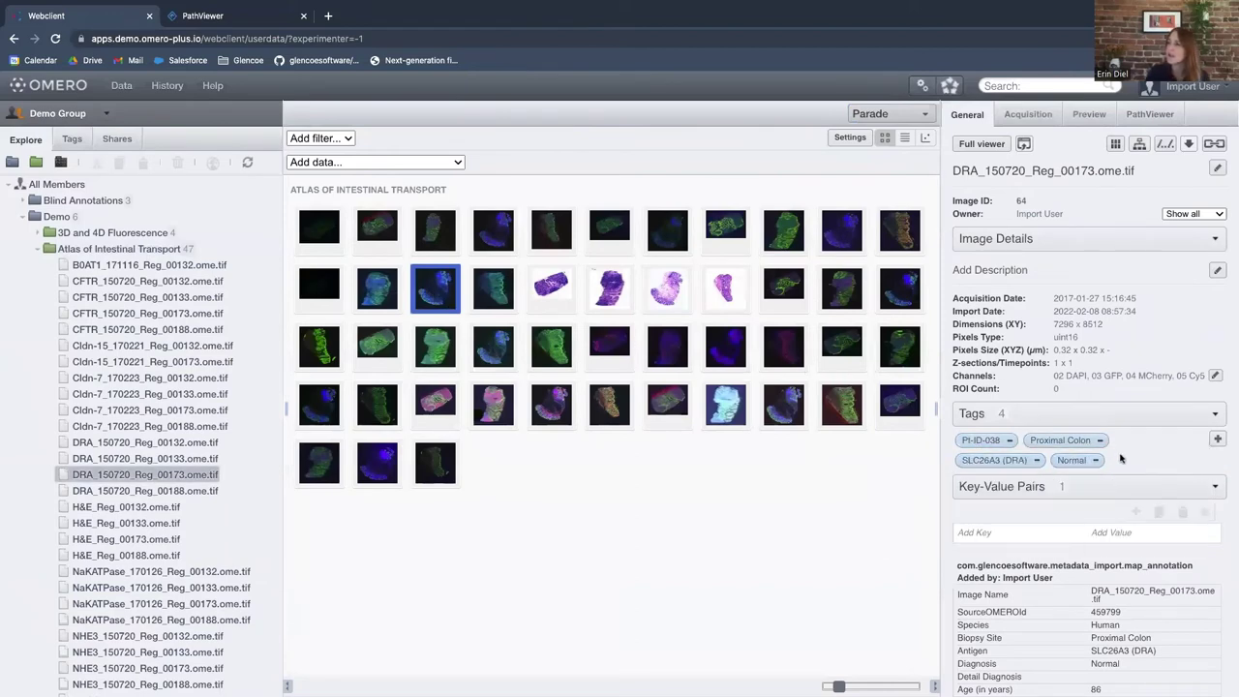
pyautogui.scroll(-1, 1122, 457)
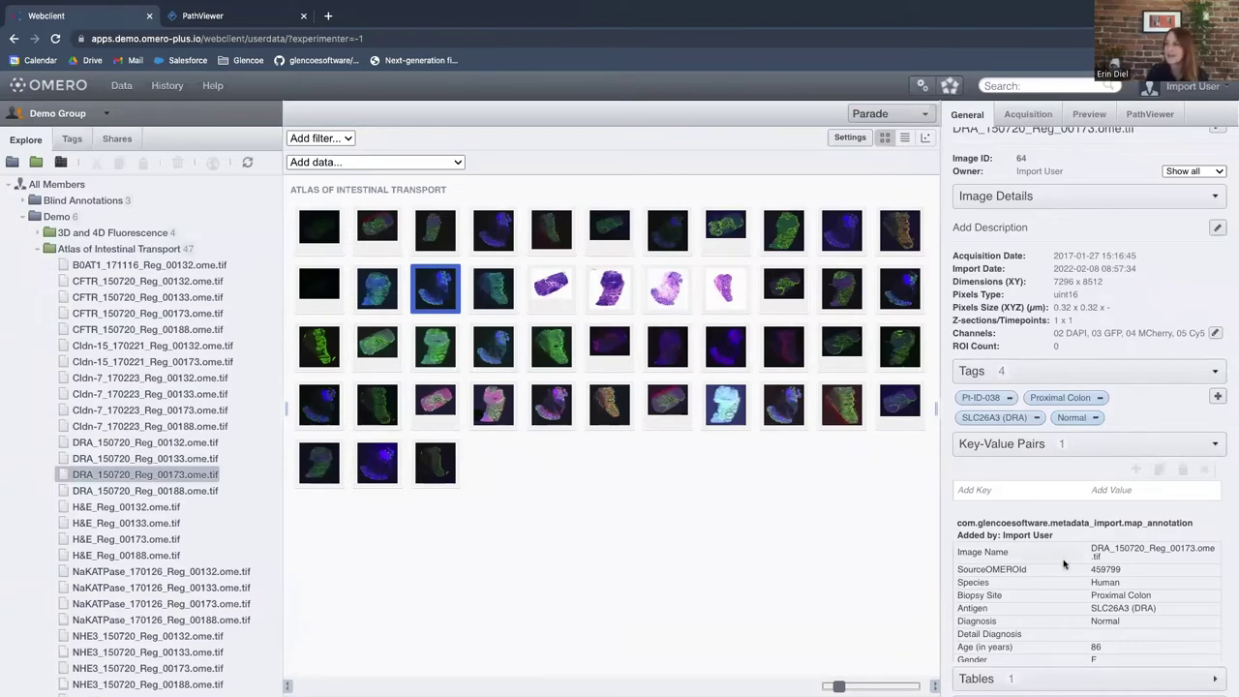
pyautogui.scroll(-3, 1067, 564)
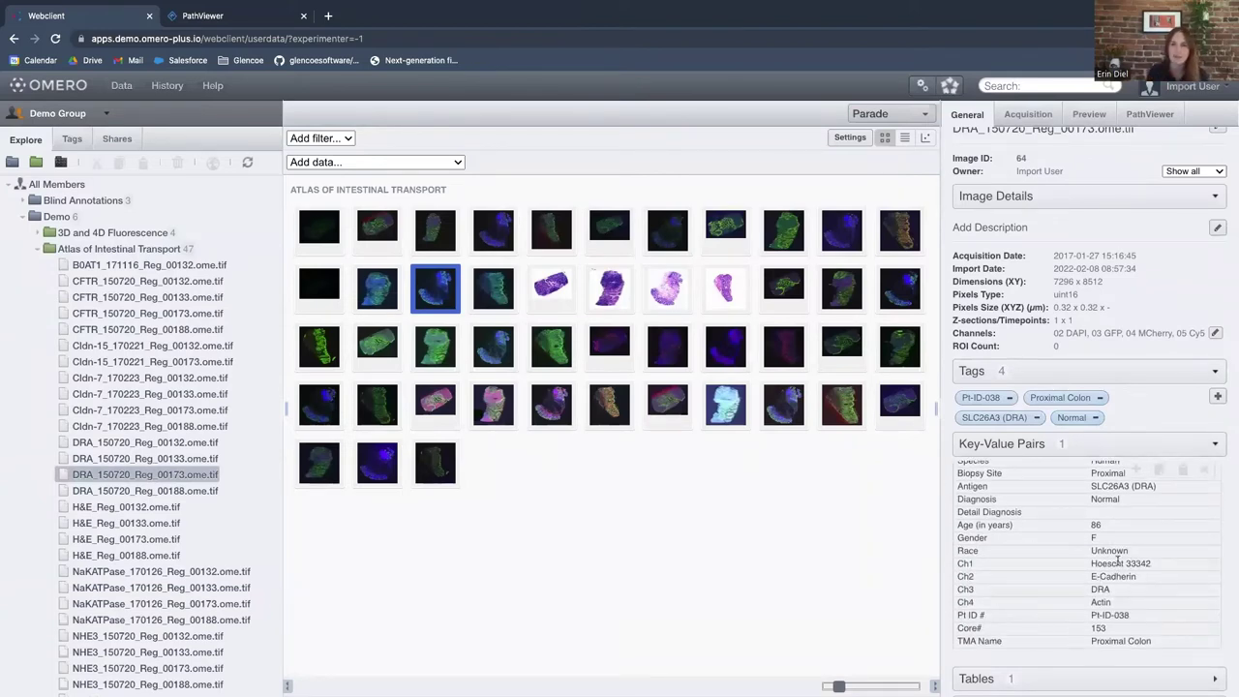
pyautogui.scroll(1, 1119, 559)
pyautogui.scroll(1, 1118, 560)
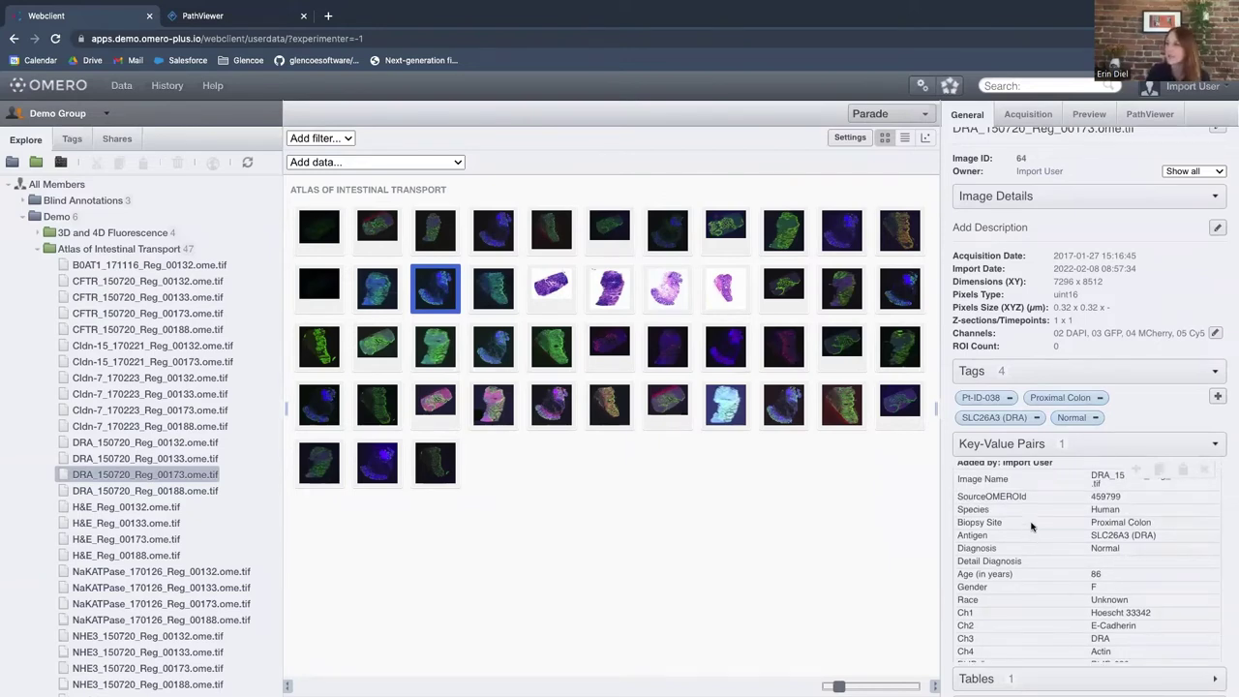
pyautogui.scroll(2, 1031, 523)
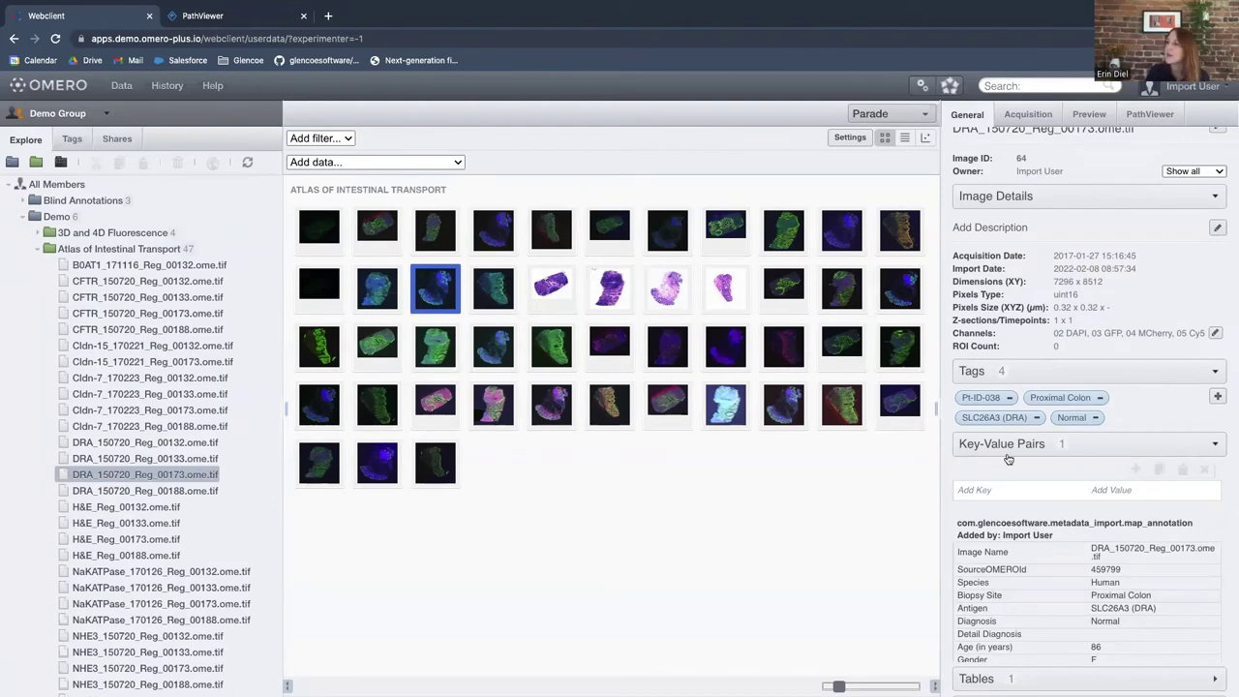
pyautogui.moveTo(969, 404)
pyautogui.click(968, 404)
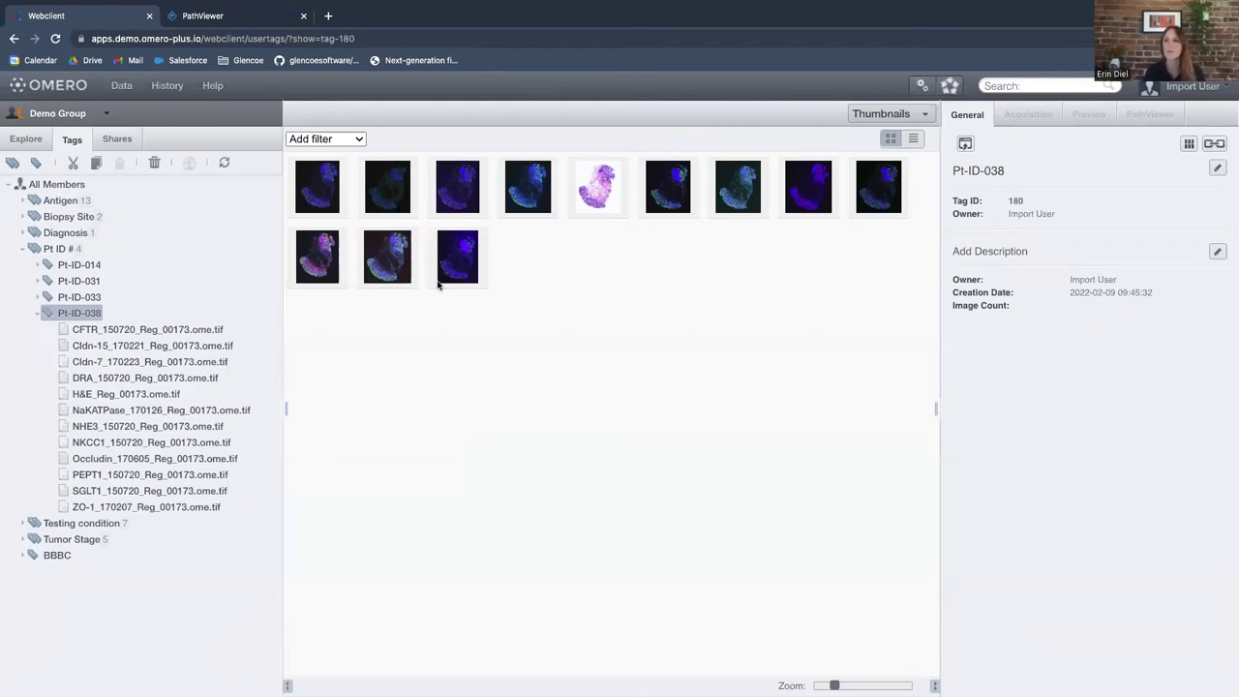
# Step: Browse the Ileum images under Biopsy Site, then return to the Explore project tree
pyautogui.click(72, 218)
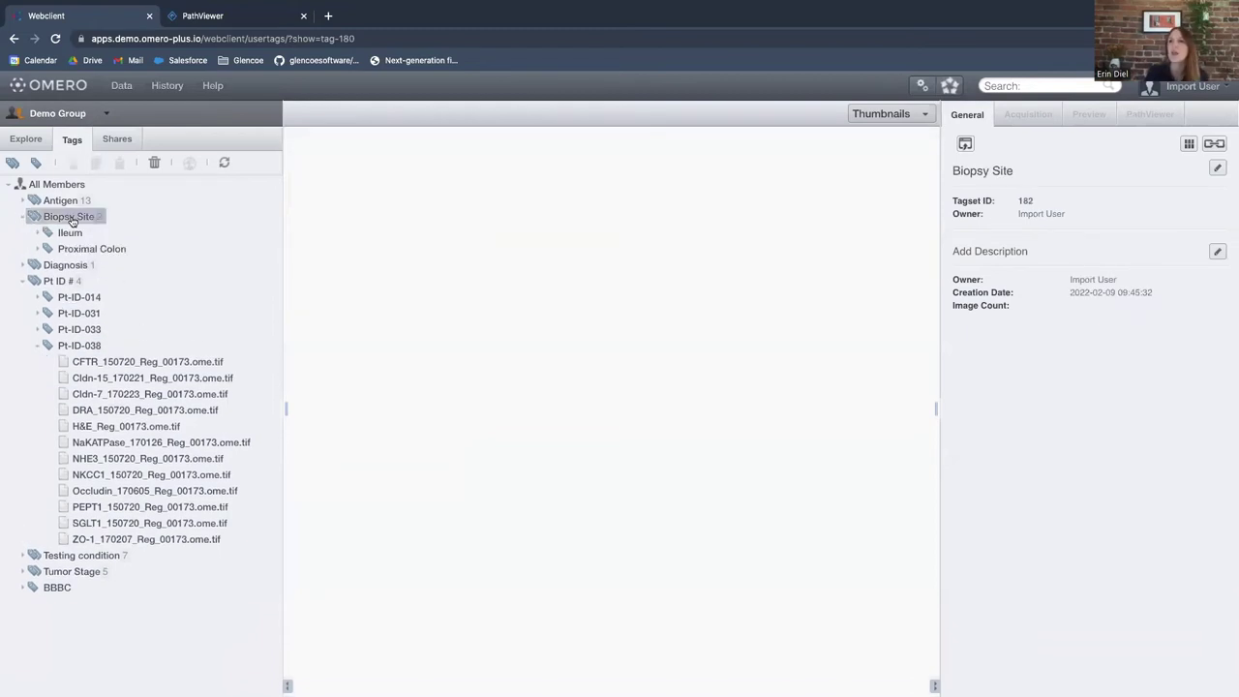
pyautogui.click(69, 234)
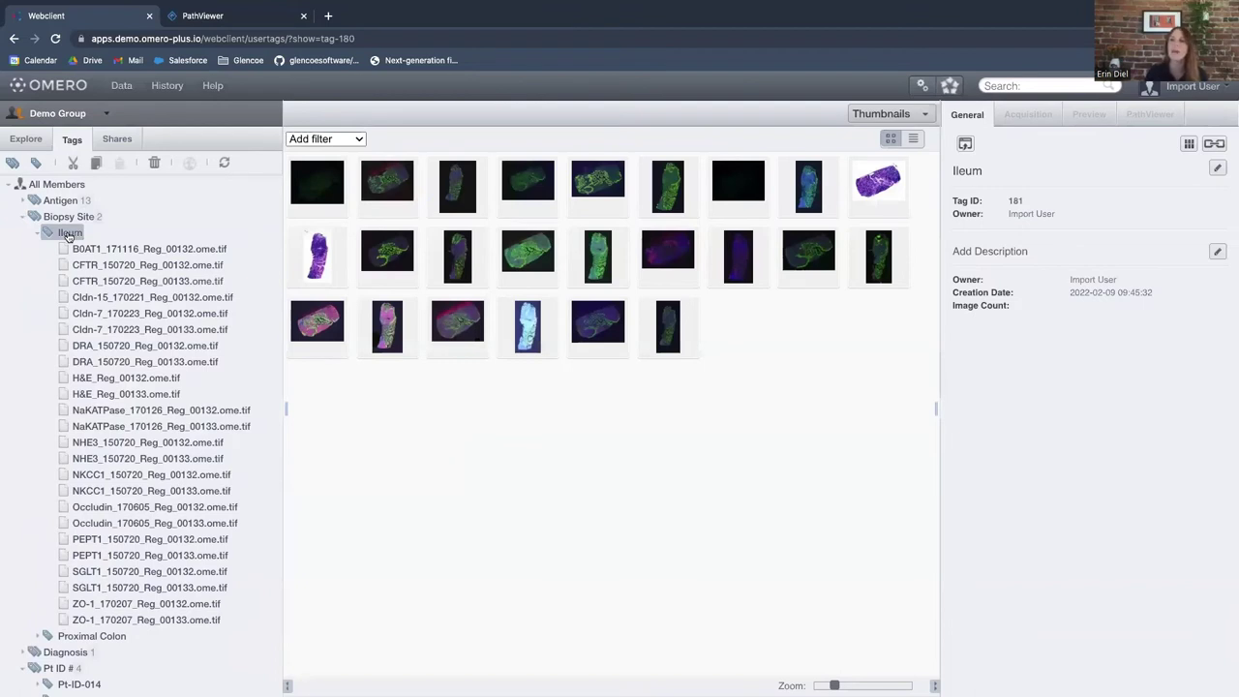
pyautogui.scroll(-3, 39, 323)
pyautogui.scroll(-1, 33, 404)
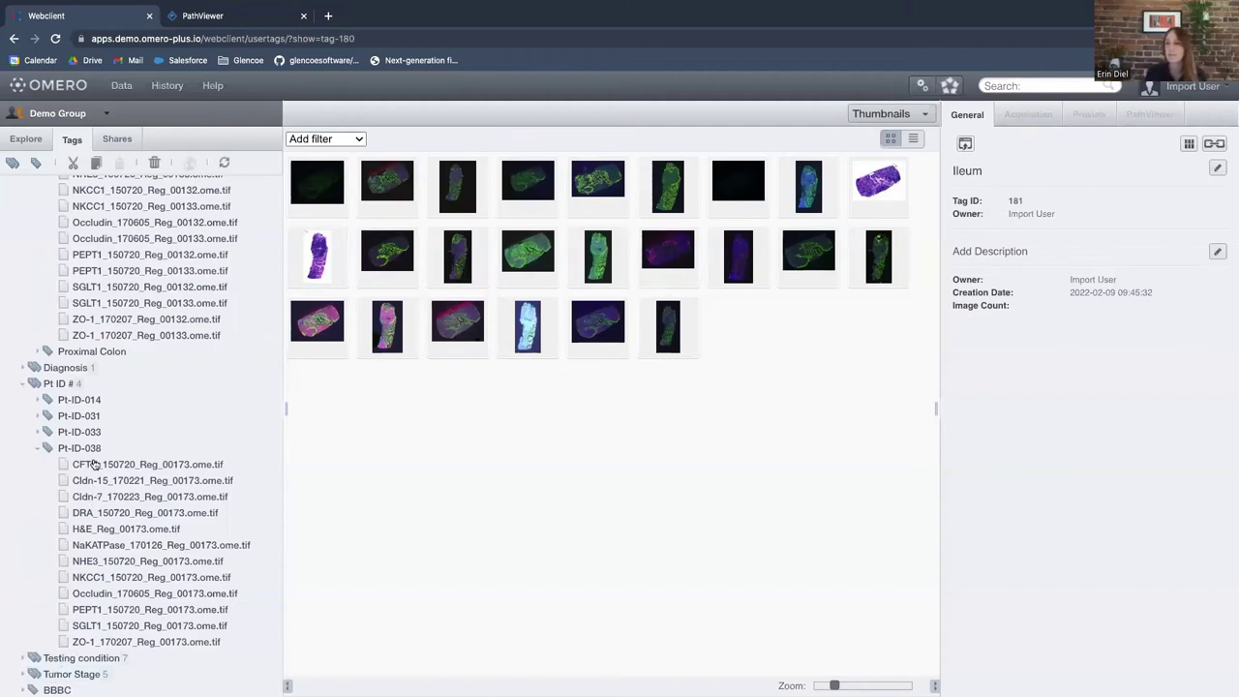
pyautogui.click(29, 141)
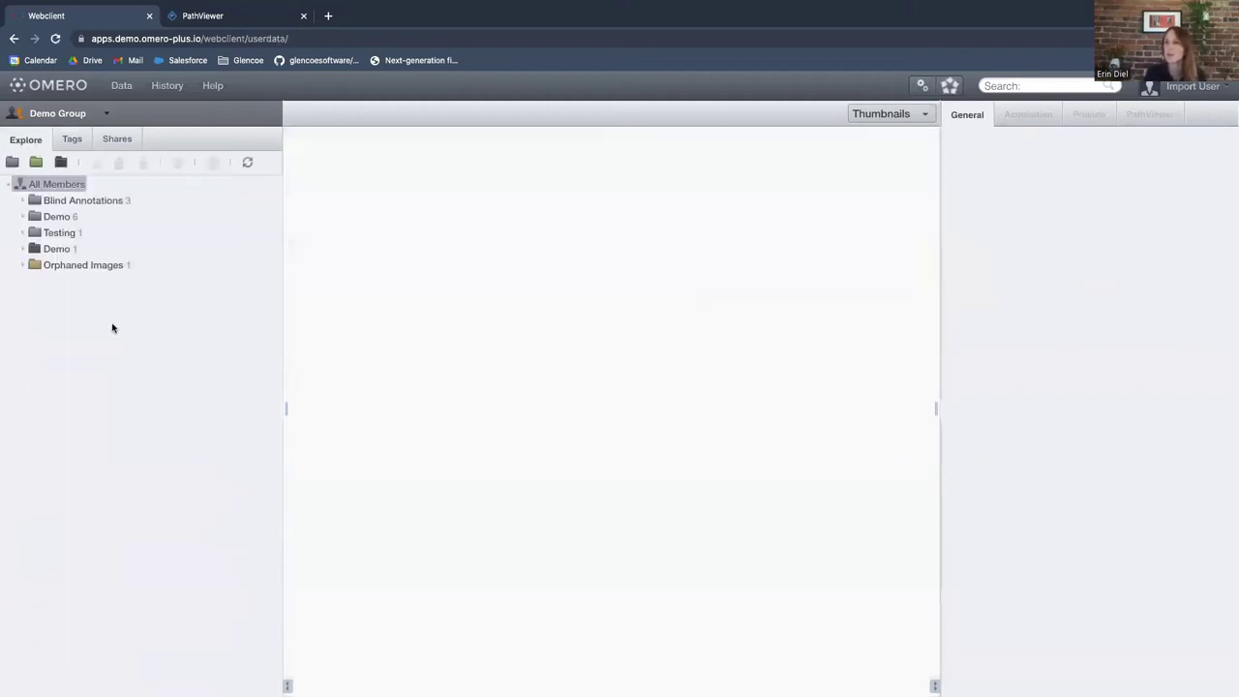
# Step: Reopen Atlas of Intestinal Transport in Parade view and bring up the Add filter type list
pyautogui.click(53, 216)
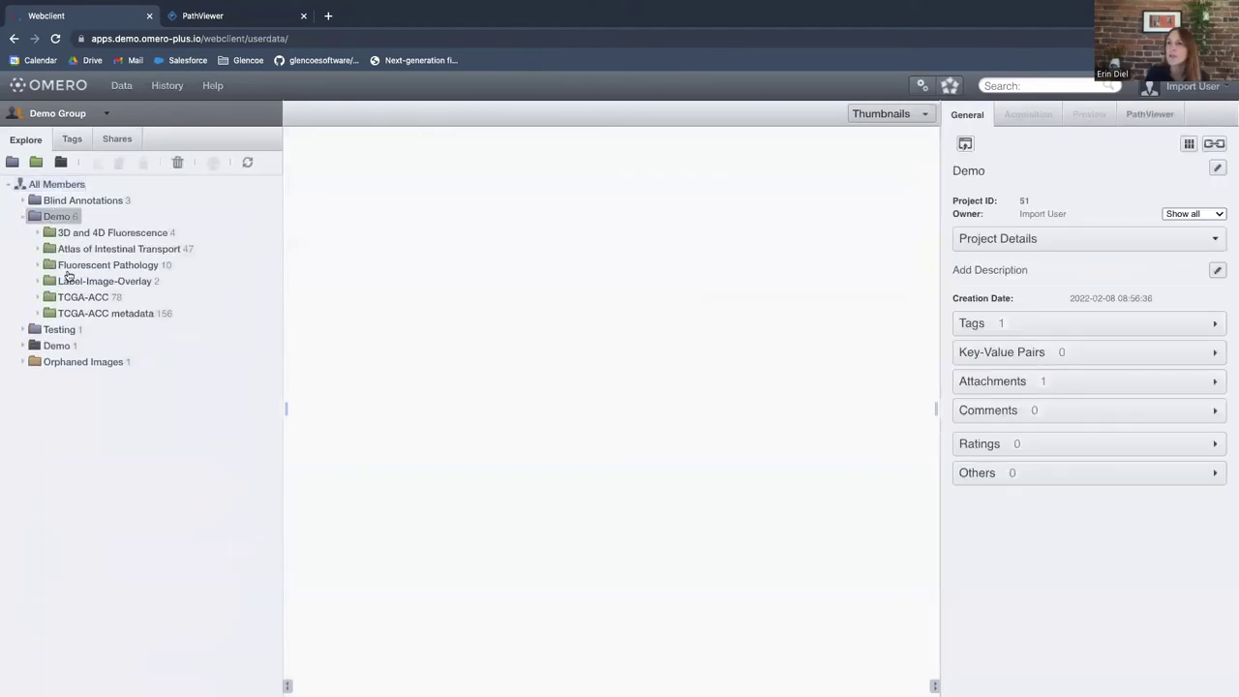
pyautogui.click(72, 249)
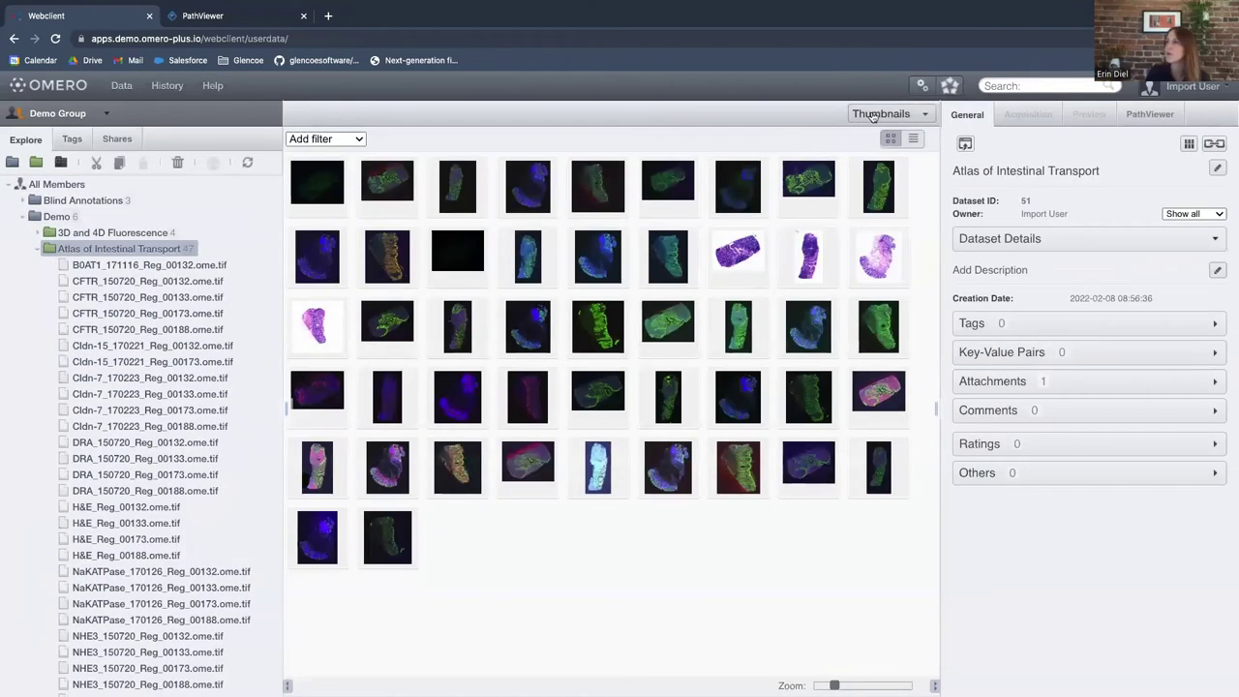
pyautogui.click(875, 123)
pyautogui.click(869, 128)
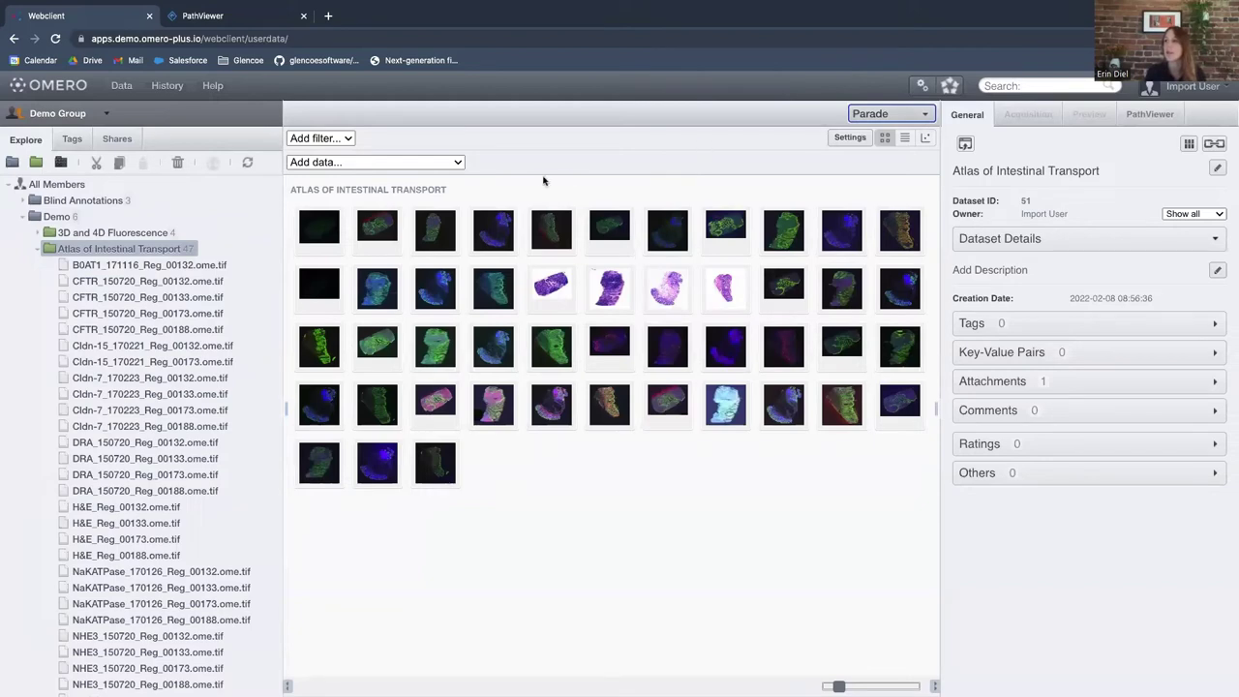
pyautogui.click(344, 139)
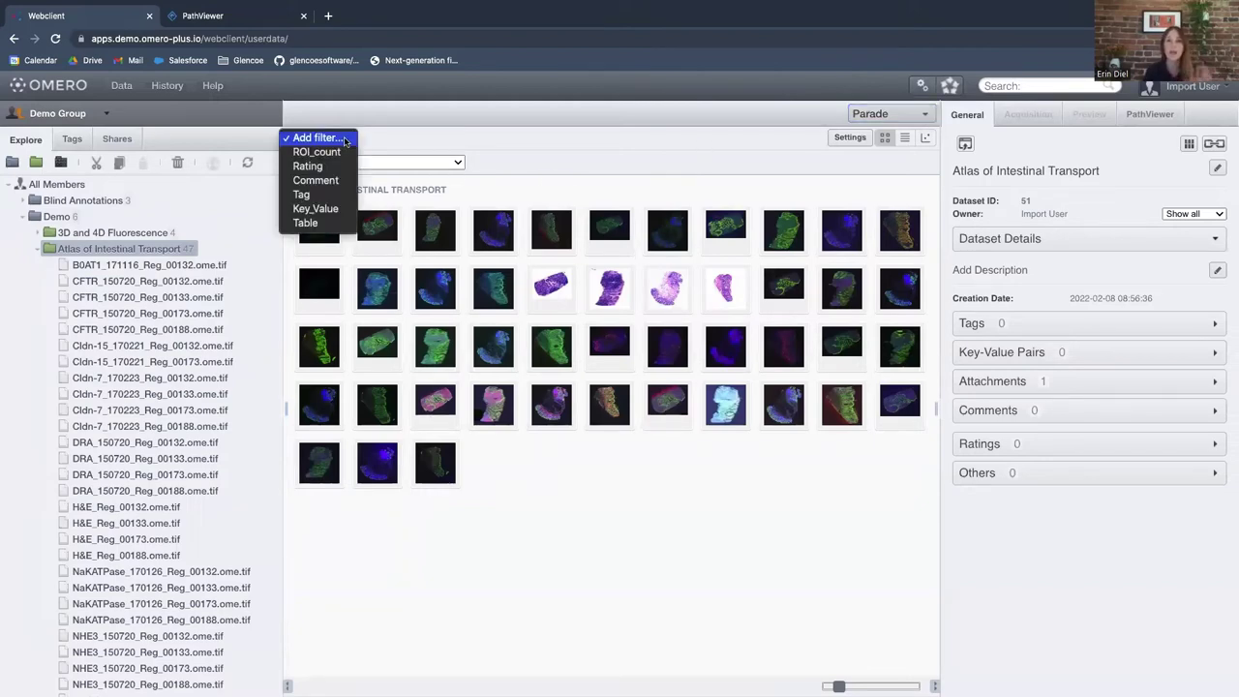
# Step: Add a Tag filter for Pt-ID-033 and select NaKATPase_170126_Reg_00188.ome.tif
pyautogui.click(305, 196)
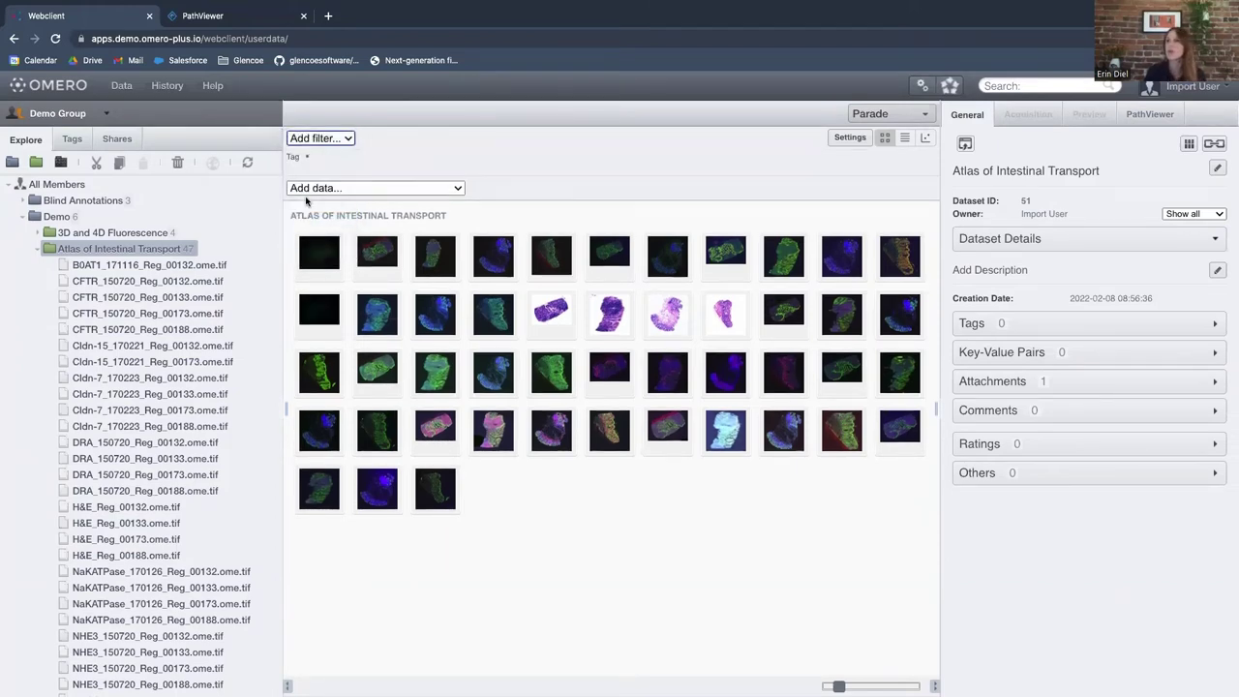
pyautogui.click(358, 160)
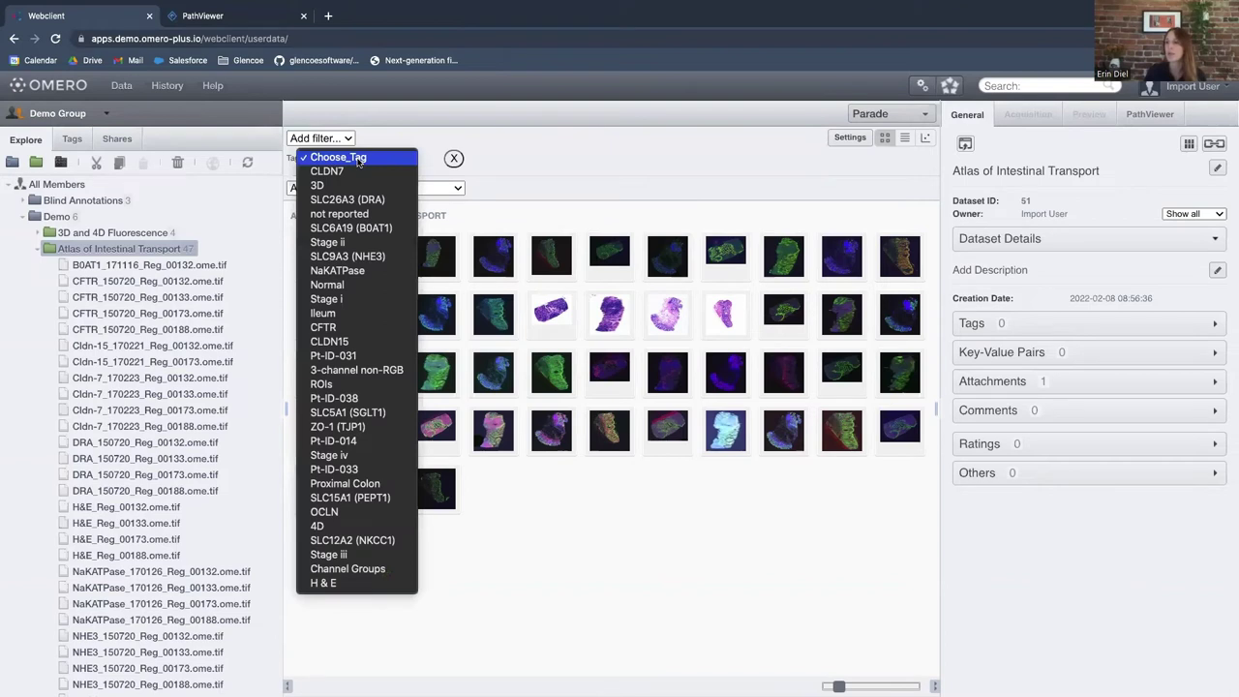
pyautogui.click(354, 470)
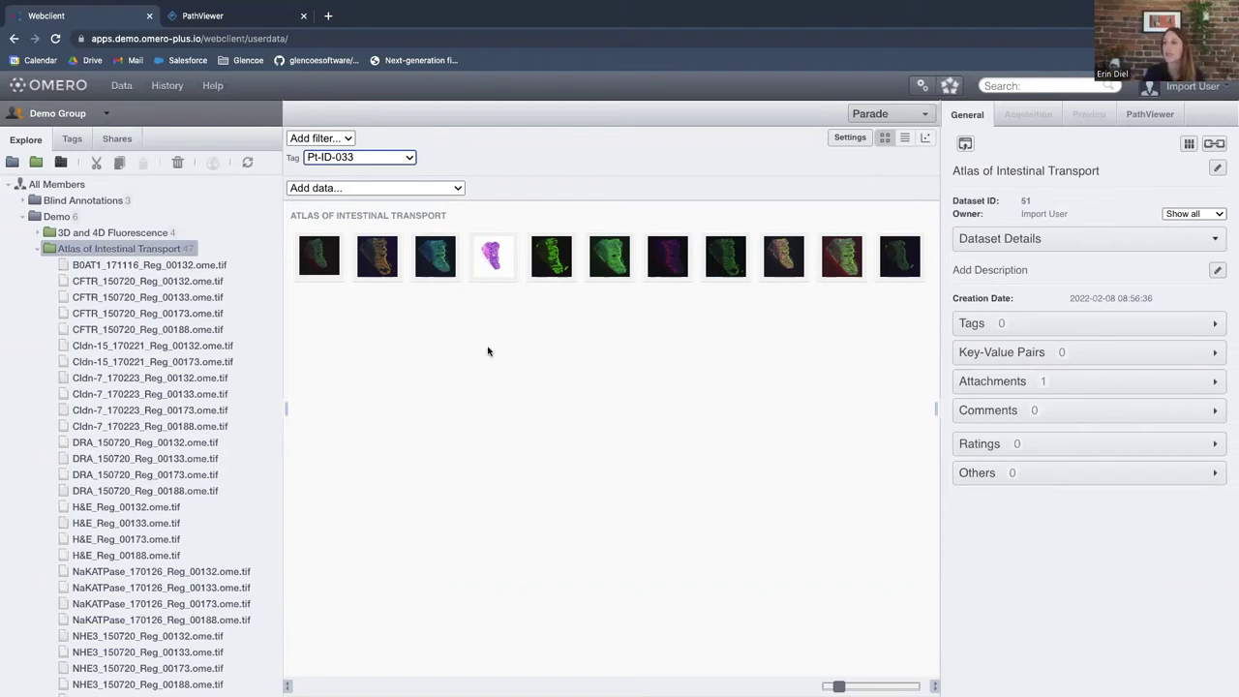
pyautogui.click(560, 261)
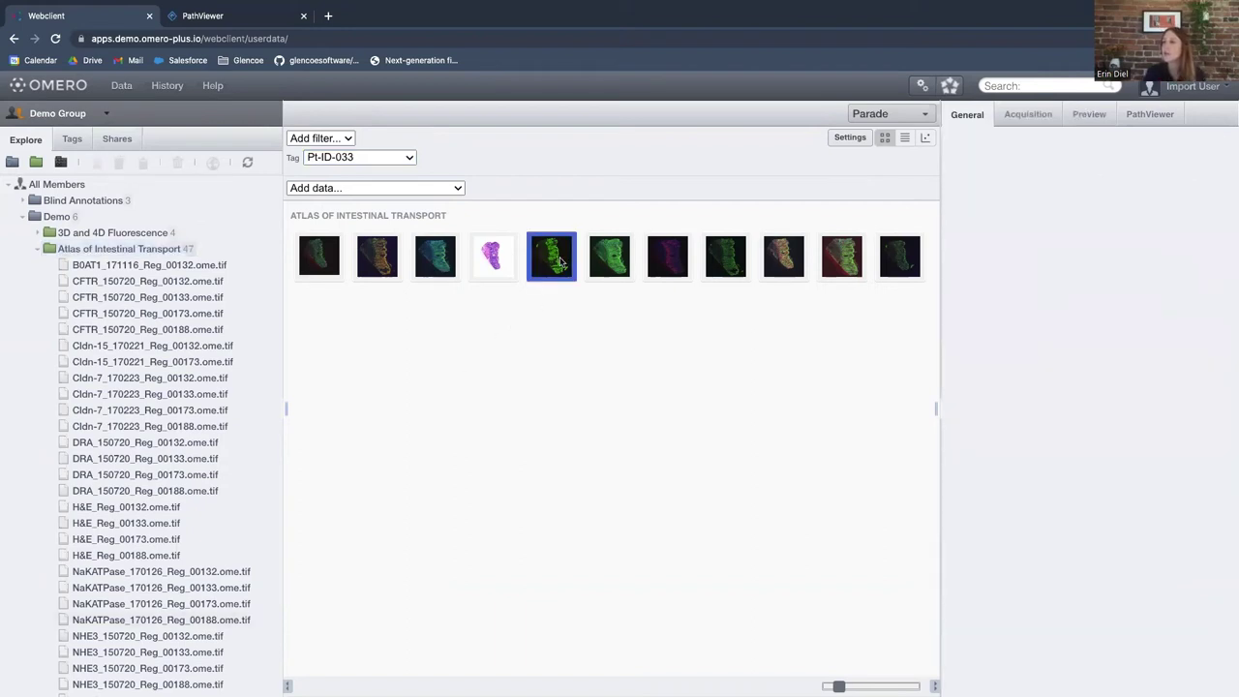
# Step: Open the NaKATPase, NHE3, NKCC1 and Occludin images together in PathViewer GRID, closing a stray tab
pyautogui.keyDown('shift'); pyautogui.click(712, 256); pyautogui.keyUp('shift')
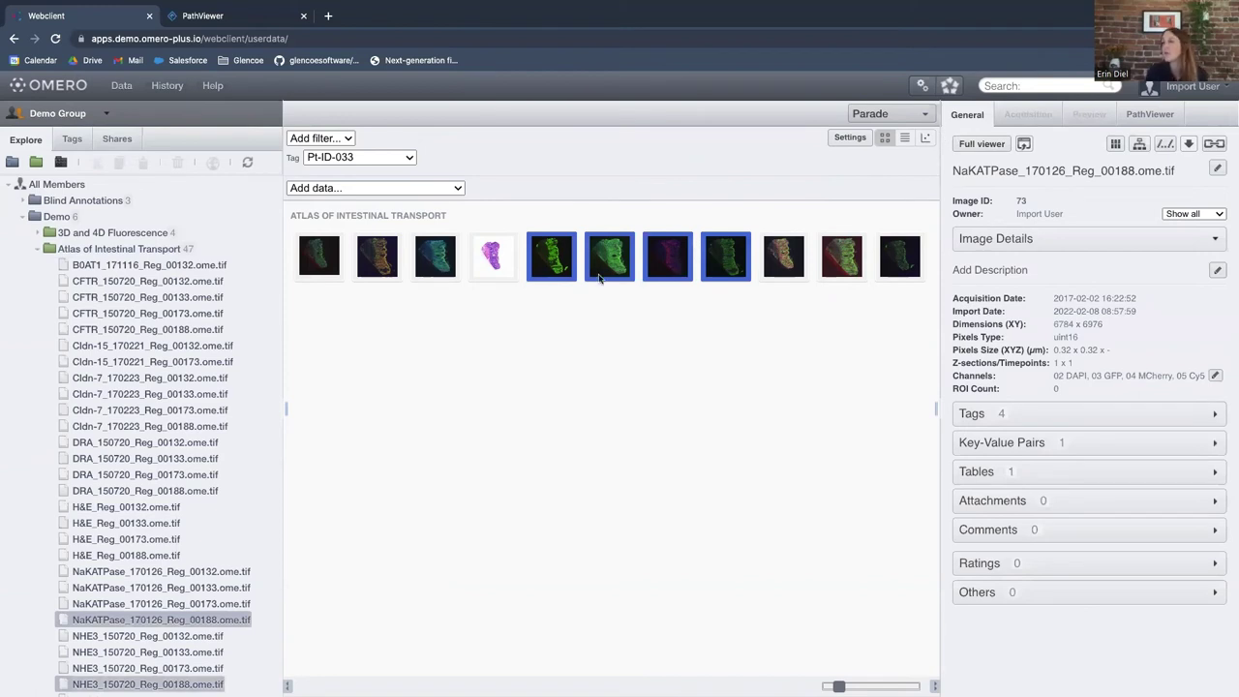
pyautogui.click(1024, 143)
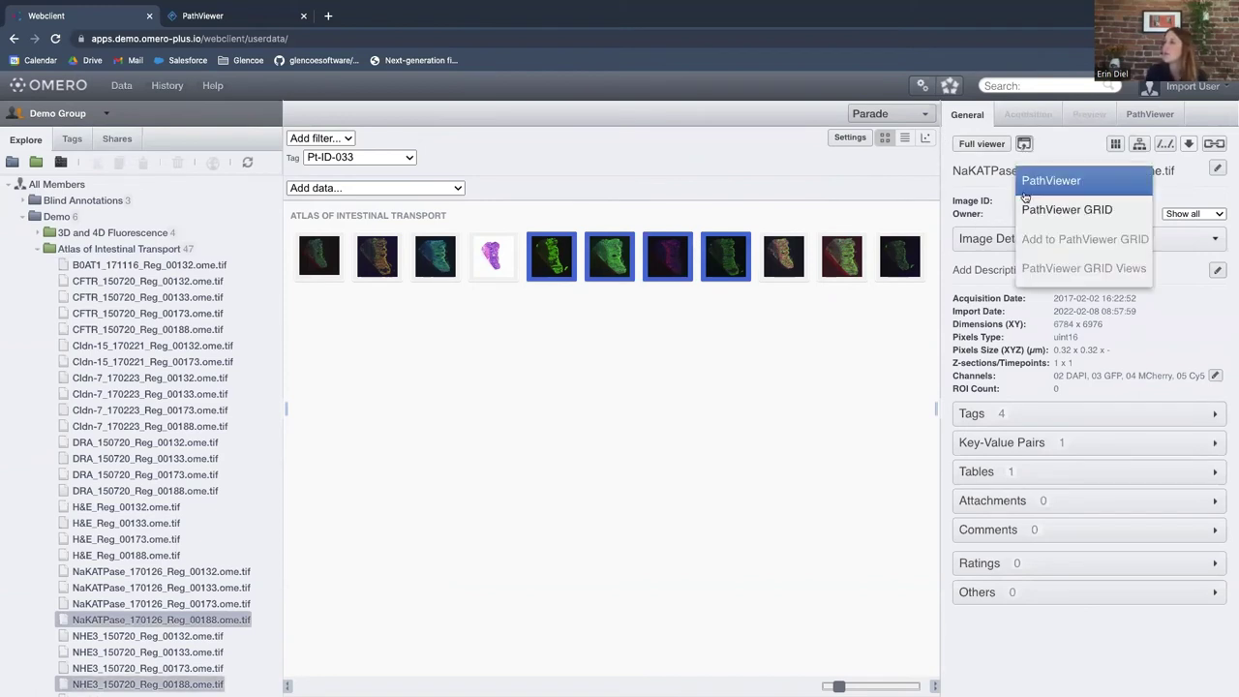
pyautogui.click(1027, 204)
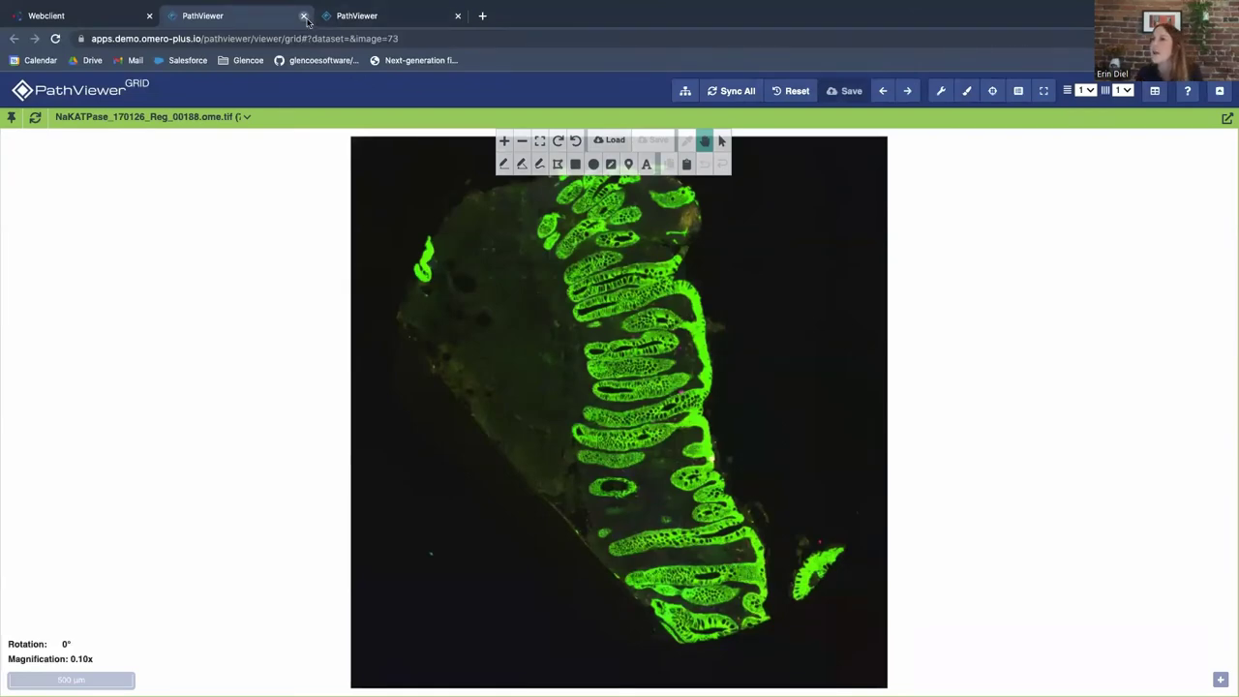
pyautogui.click(303, 15)
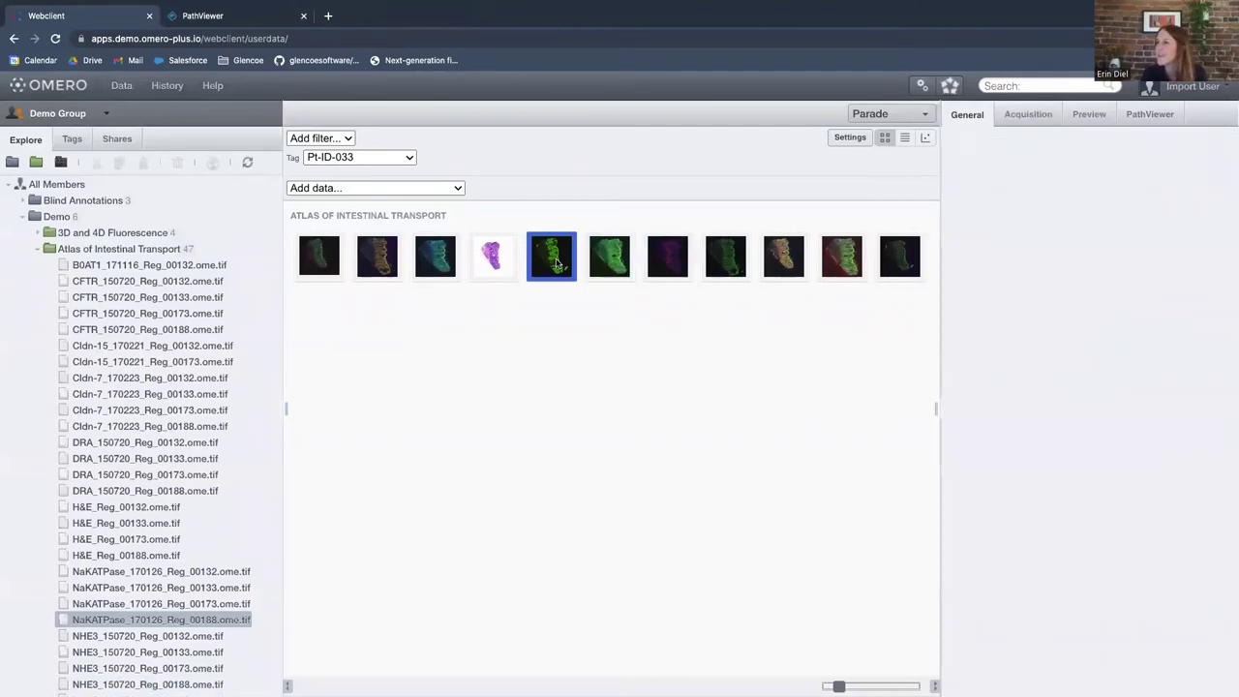
pyautogui.click(718, 260)
pyautogui.keyDown('shift'); pyautogui.click(564, 254); pyautogui.keyUp('shift')
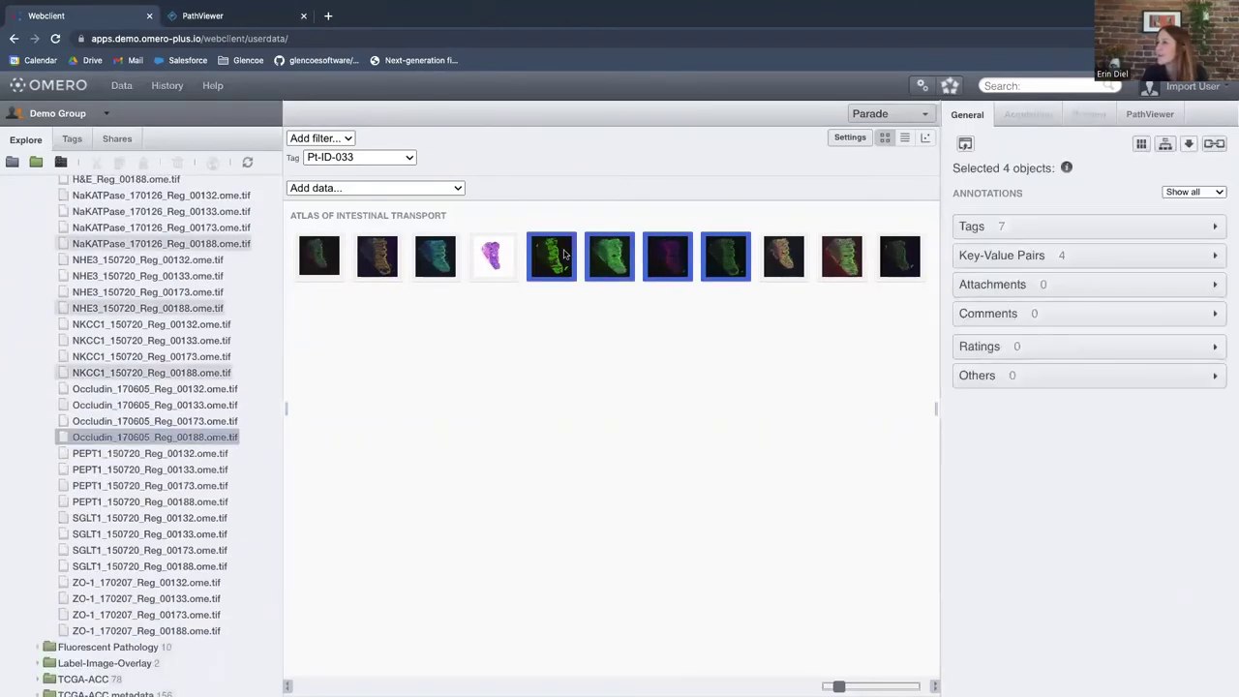
pyautogui.click(967, 145)
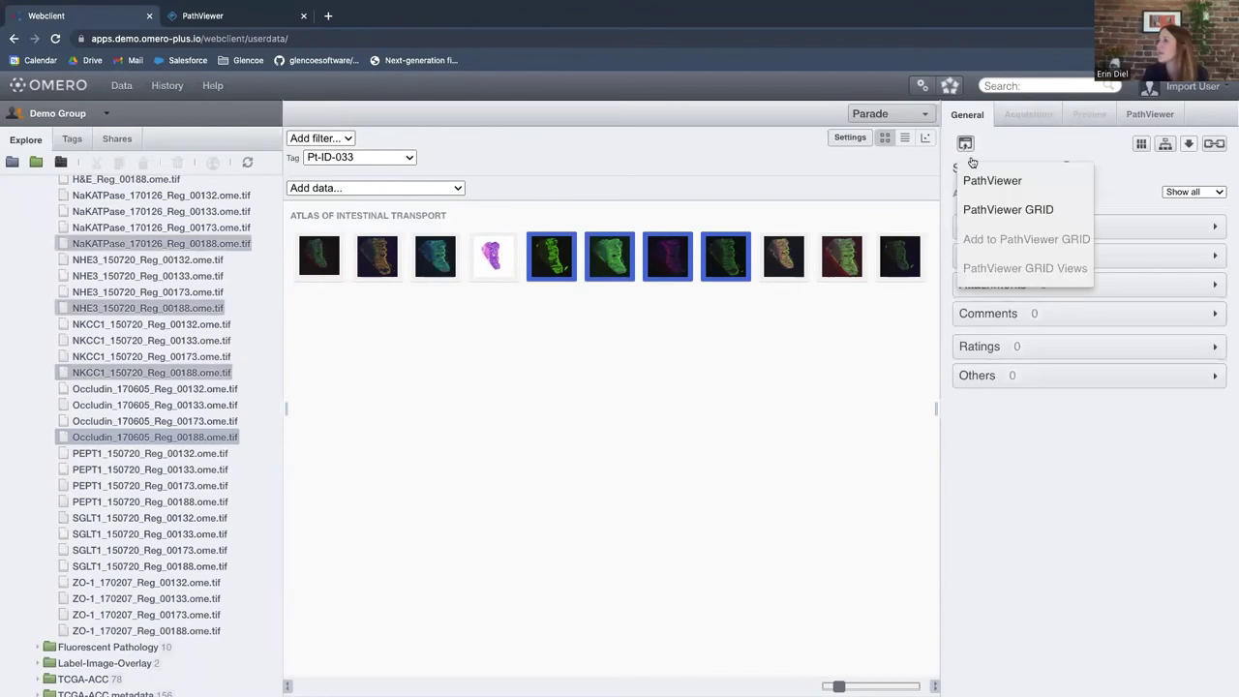
pyautogui.click(1002, 209)
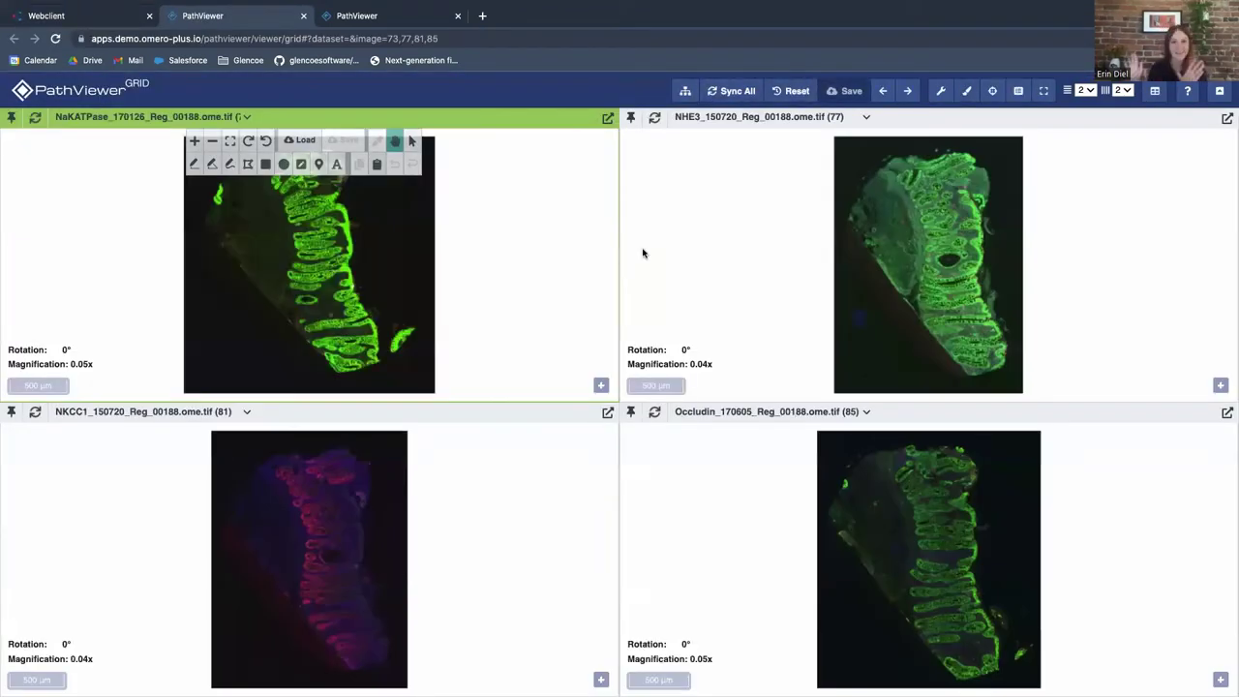
# Step: Sync all four viewers, then zoom and pan to a magnified area of intestinal crypts
pyautogui.click(723, 93)
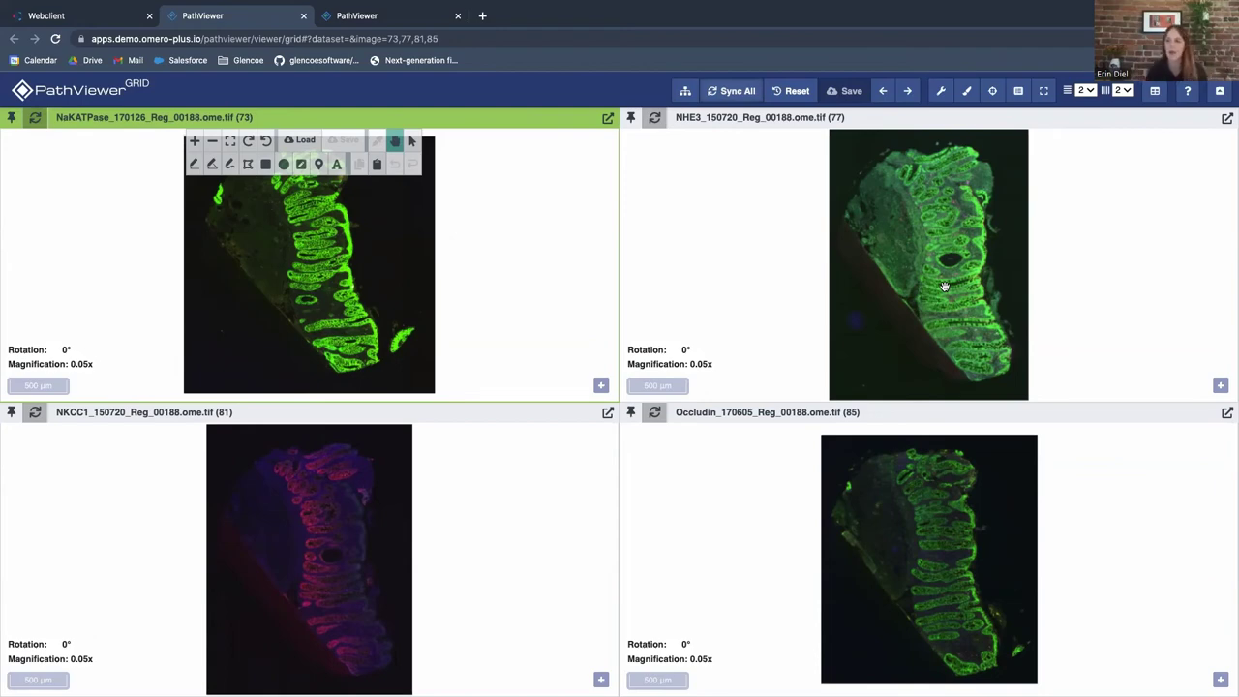
pyautogui.scroll(5, 945, 288)
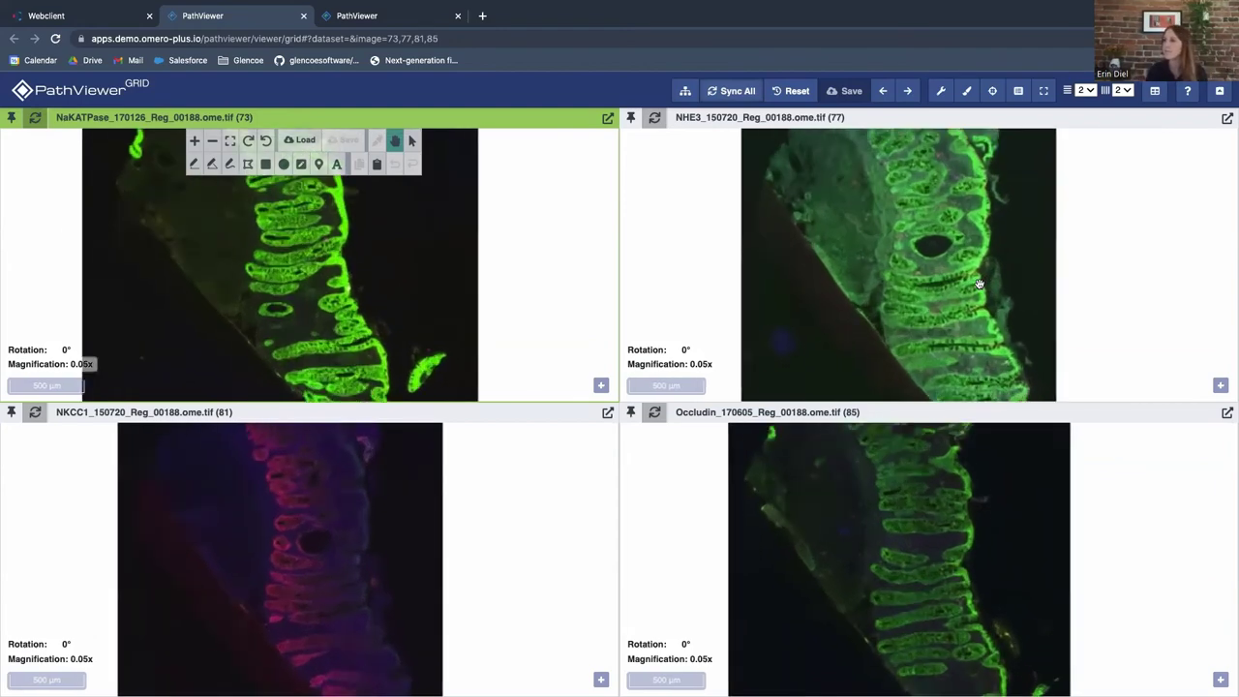
pyautogui.scroll(2, 952, 303)
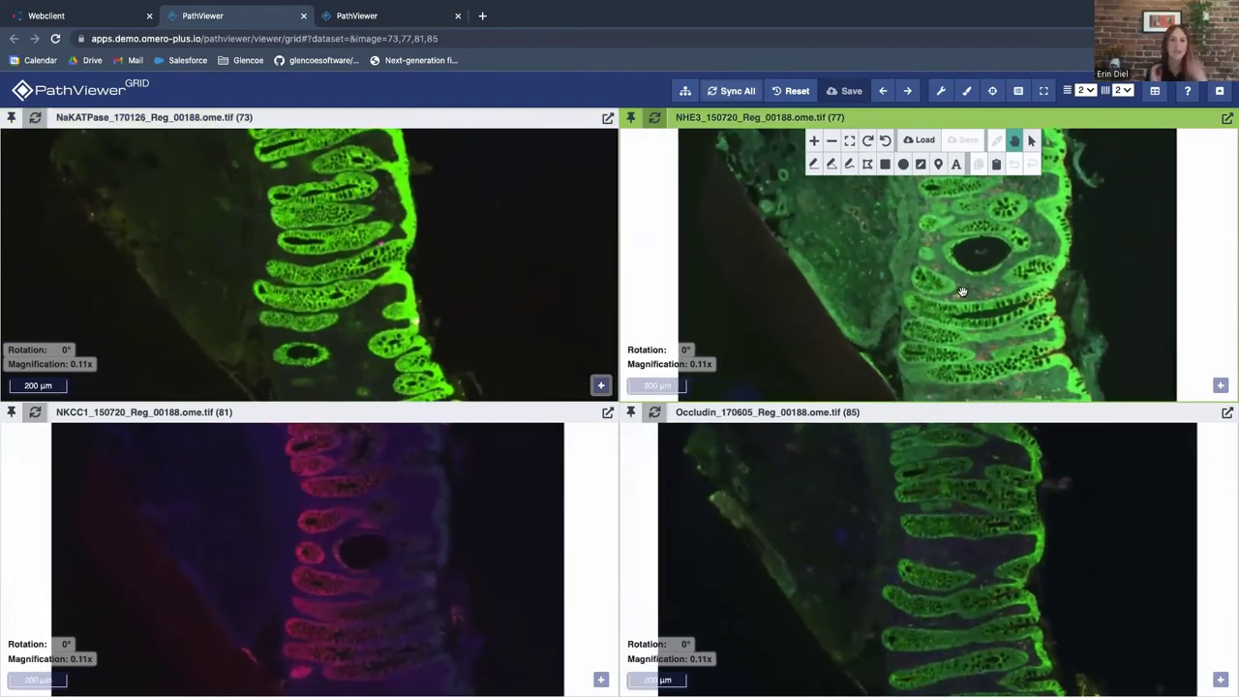
pyautogui.scroll(2, 962, 292)
pyautogui.scroll(6, 963, 292)
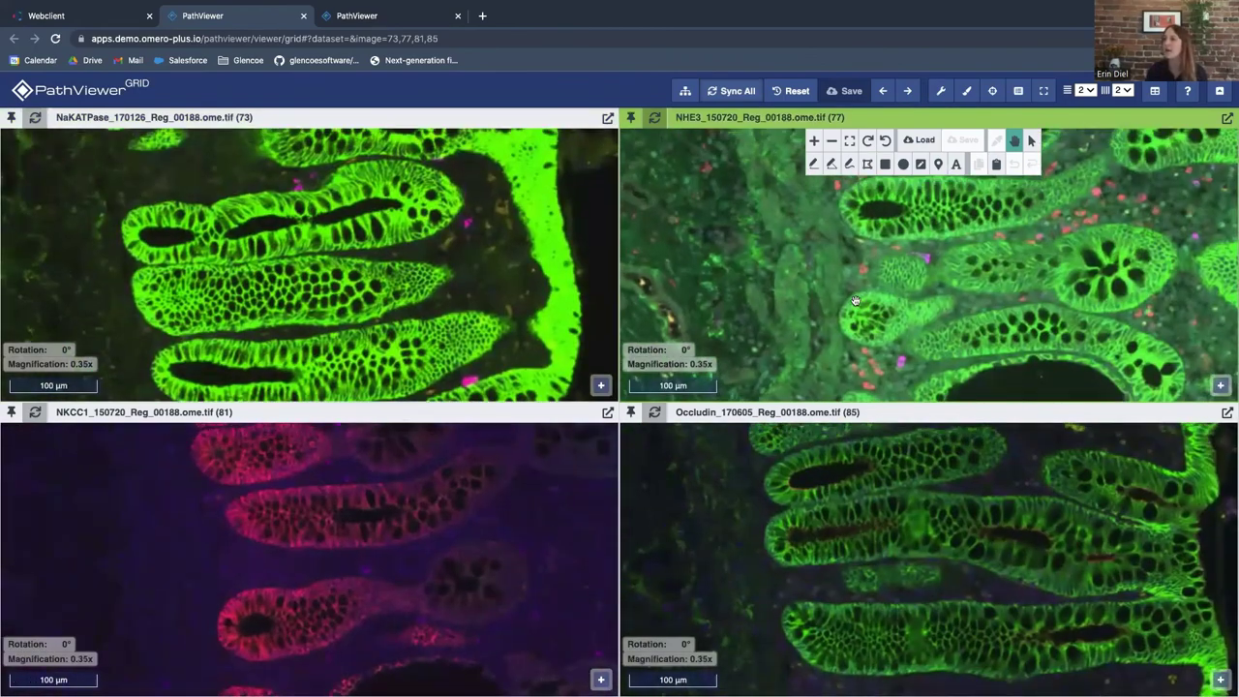
pyautogui.moveTo(855, 302); pyautogui.dragTo(844, 281)
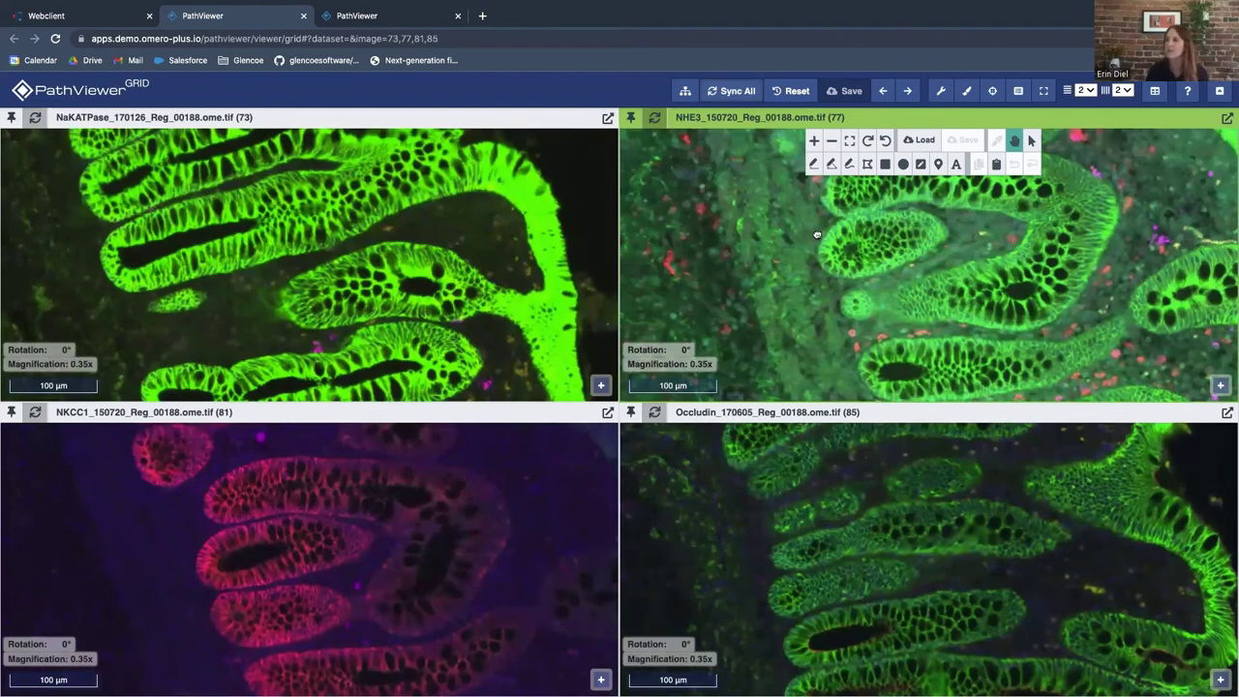
pyautogui.moveTo(816, 236); pyautogui.dragTo(808, 318)
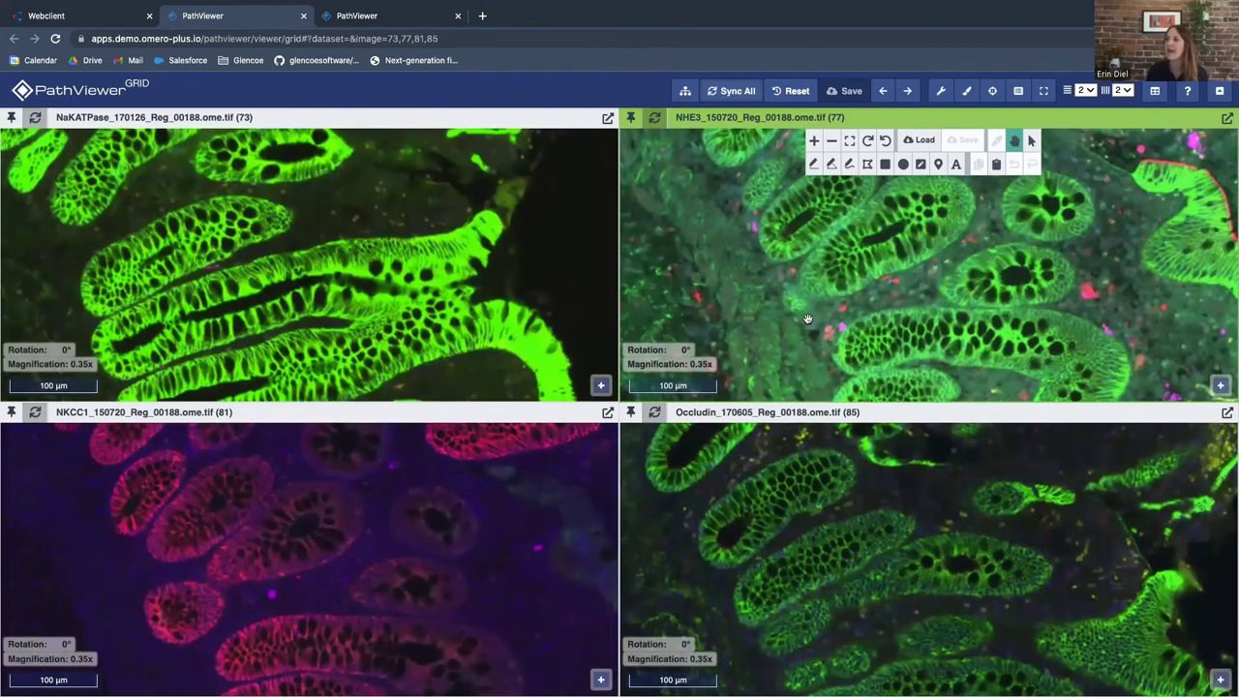
pyautogui.press('Right')
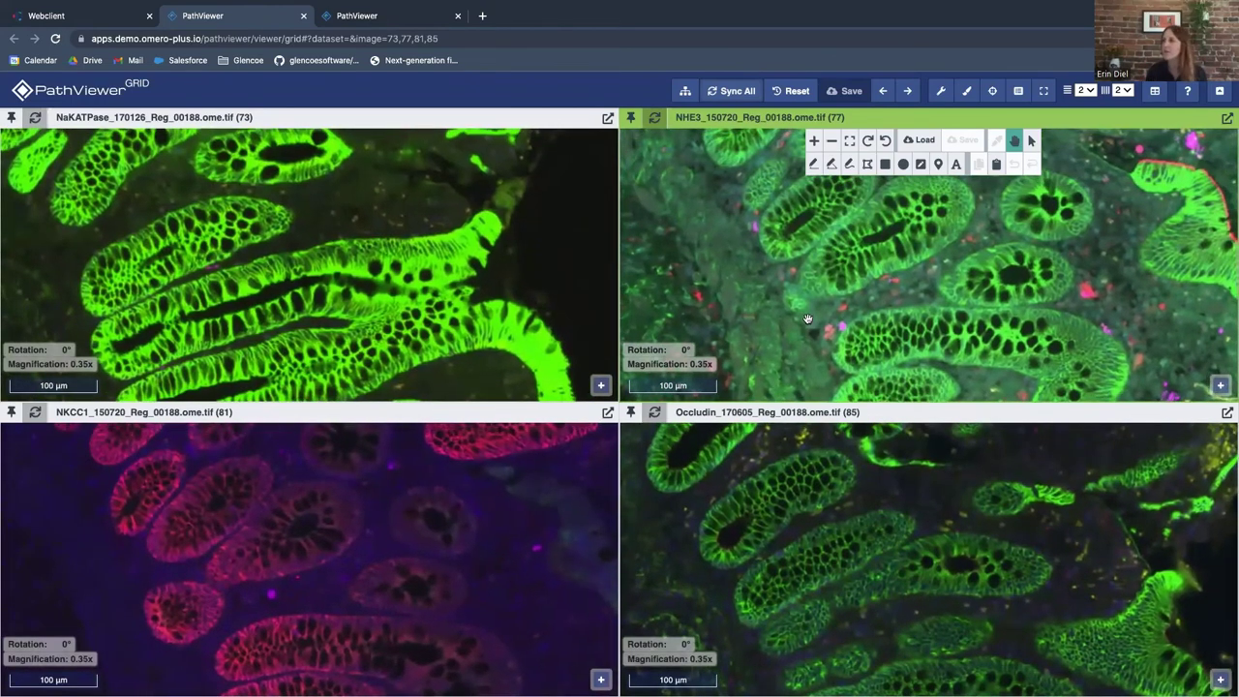
pyautogui.scroll(-1, 808, 320)
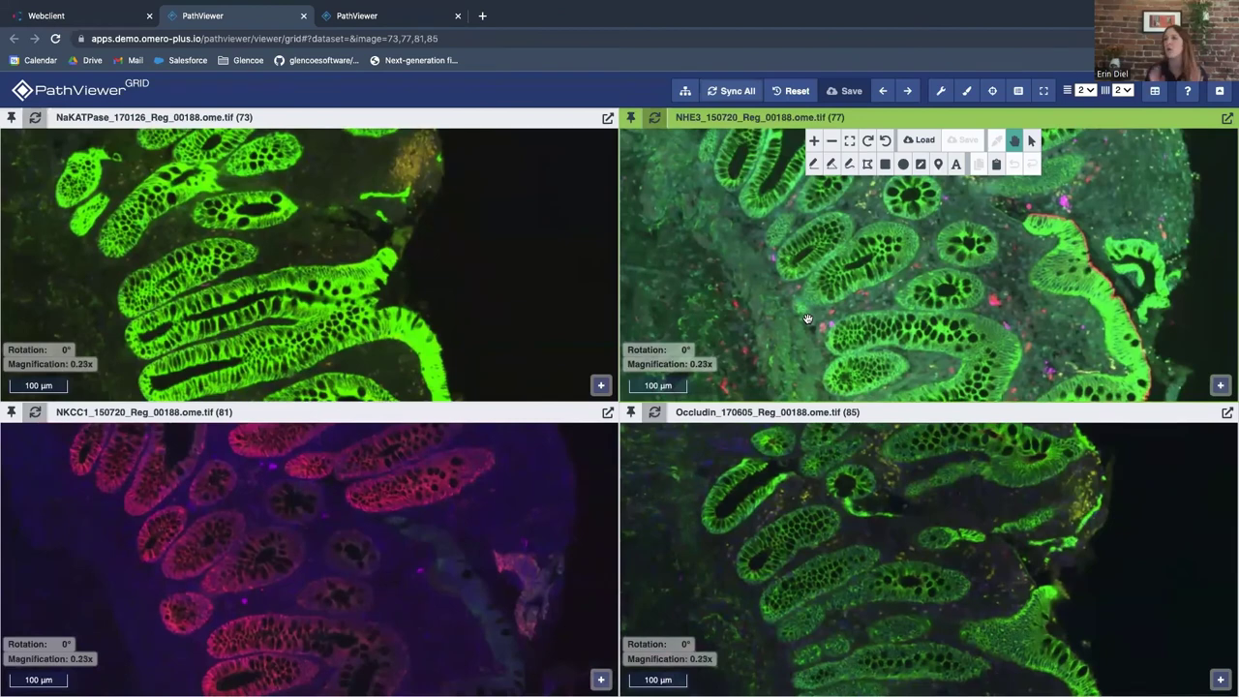
# Step: Outline a crypt cluster on the NHE3 image, copy it, and paste it onto all four images
pyautogui.click(920, 166)
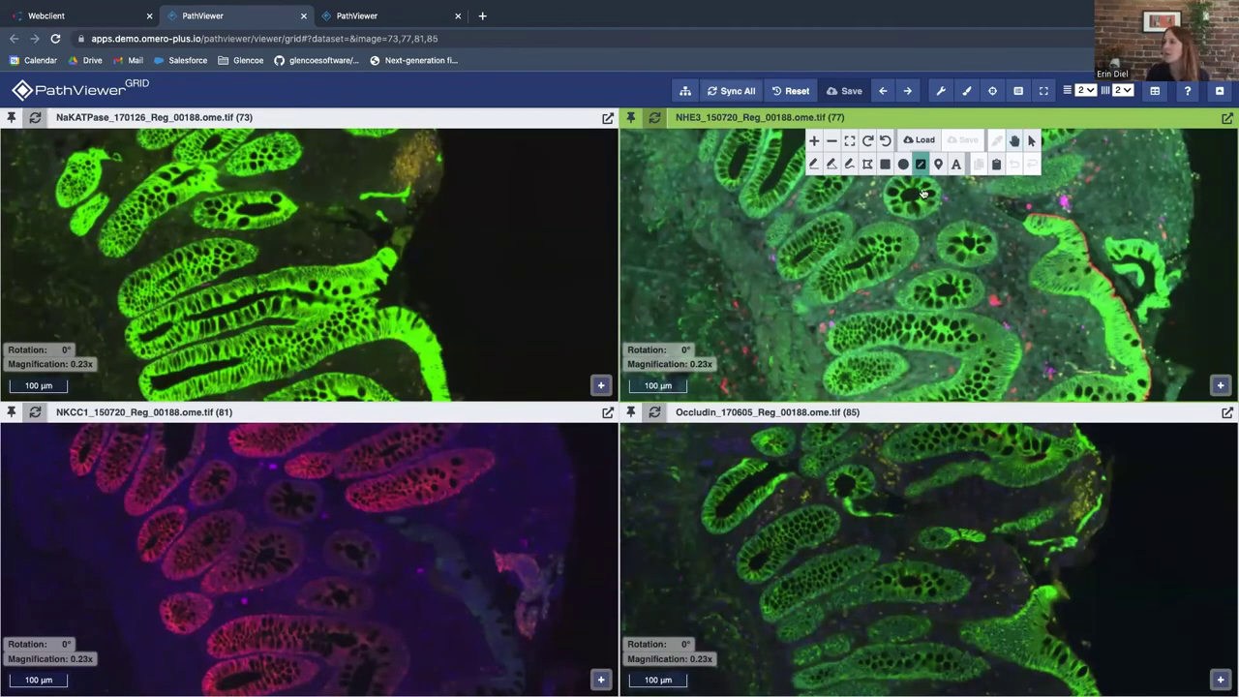
pyautogui.moveTo(958, 217)
pyautogui.mouseDown()
pyautogui.moveTo(818, 255)
pyautogui.moveTo(809, 305)
pyautogui.moveTo(928, 361)
pyautogui.moveTo(990, 349)
pyautogui.moveTo(1036, 296)
pyautogui.moveTo(1008, 232)
pyautogui.mouseUp()
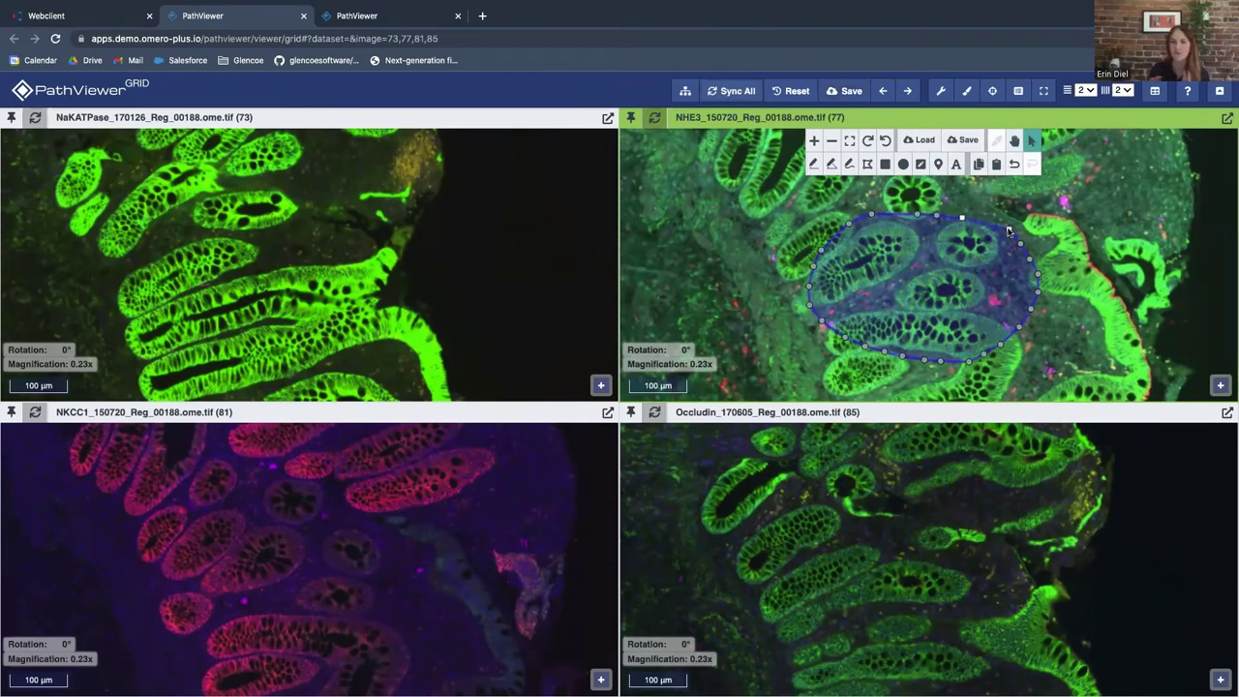
pyautogui.click(983, 161)
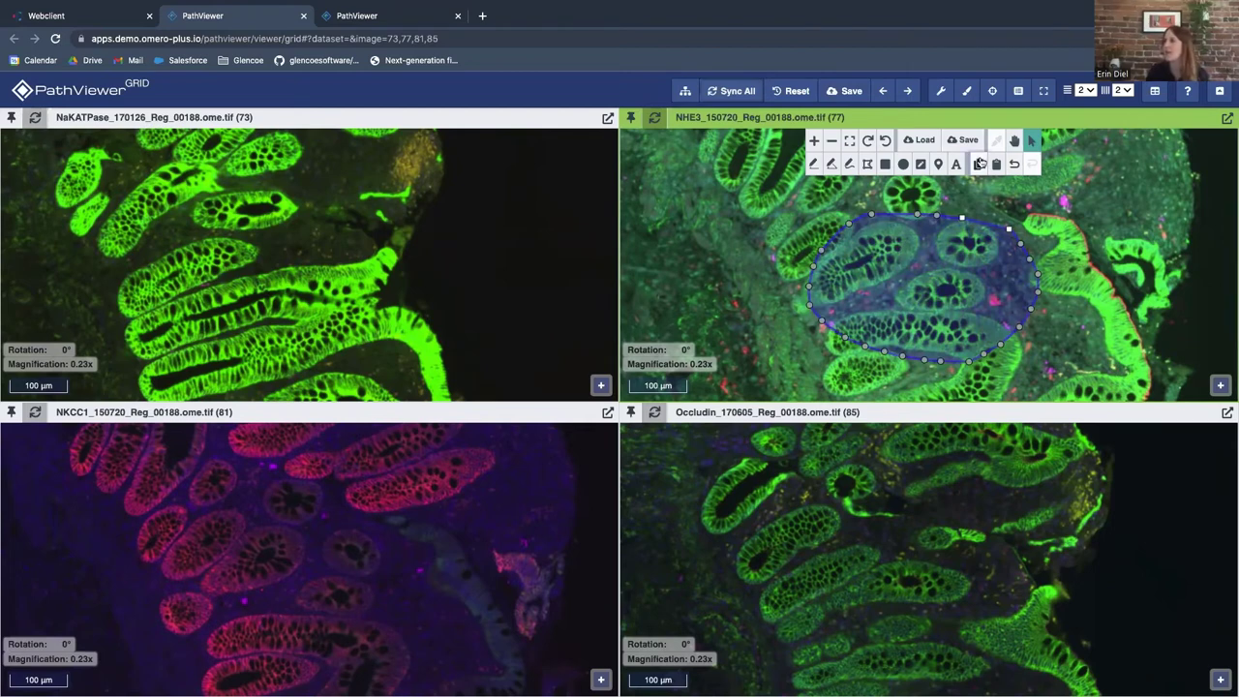
pyautogui.click(680, 91)
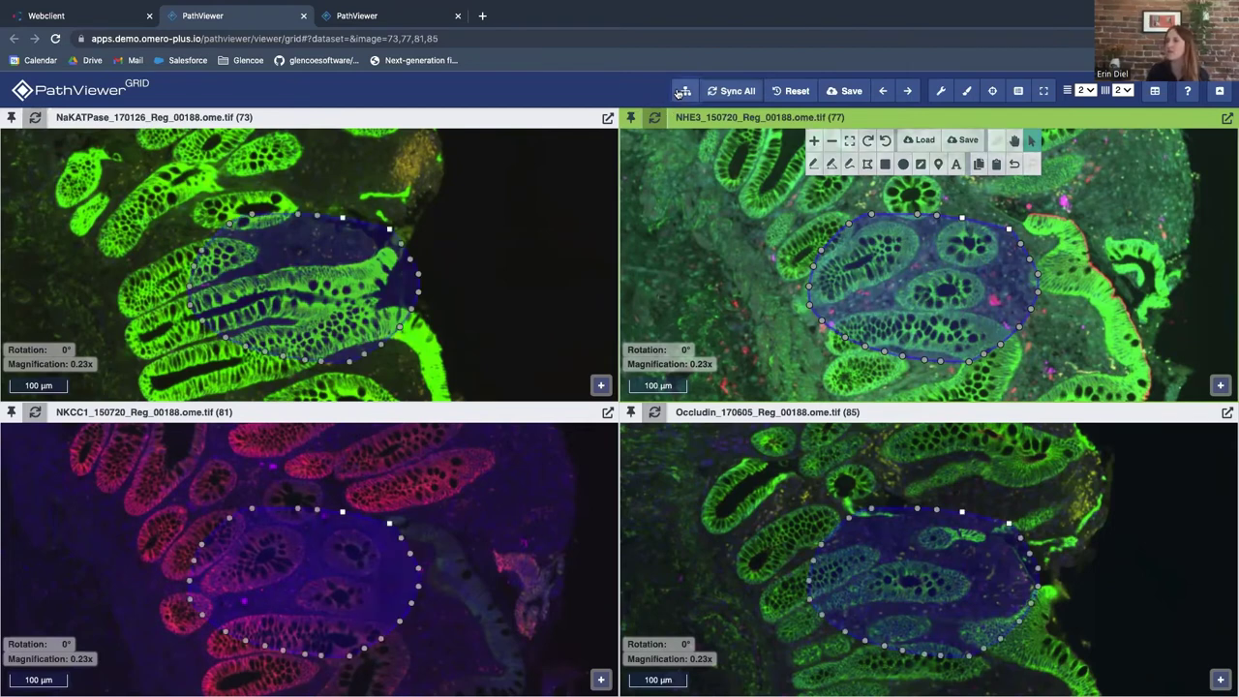